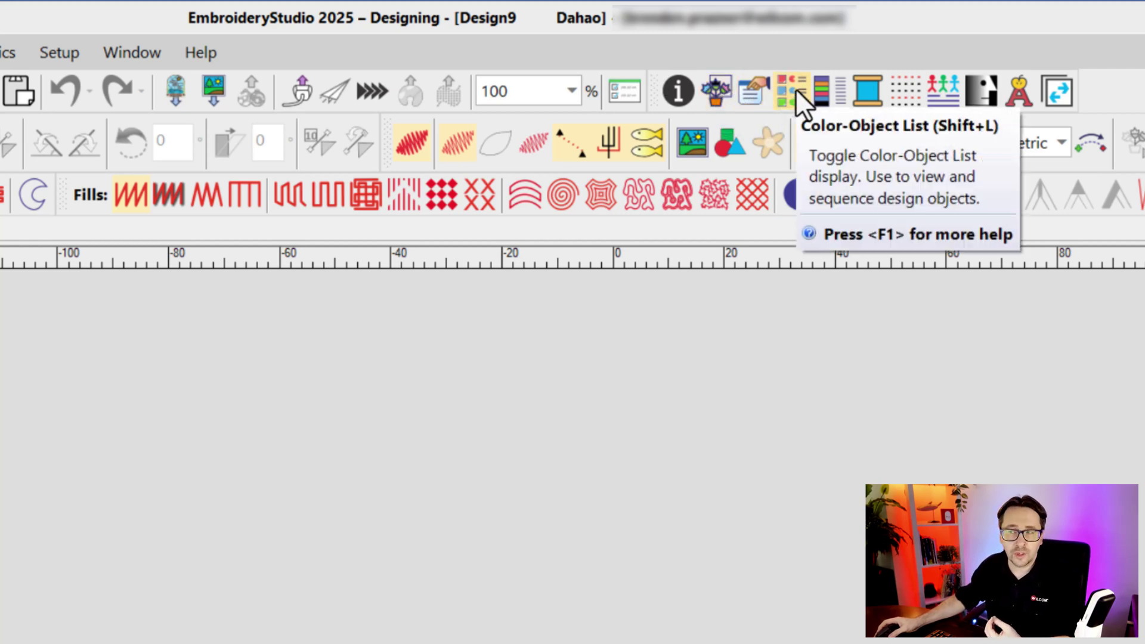
pyautogui.click(754, 91)
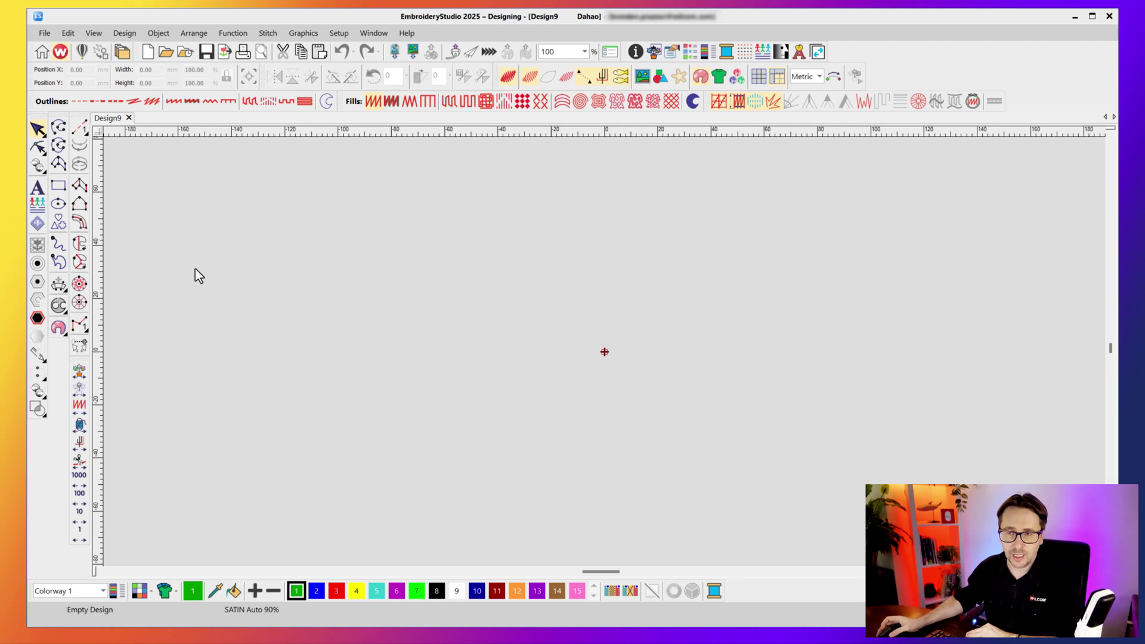
# Step: Go to the home screen and look through the create, open and recent design options
pyautogui.click(42, 52)
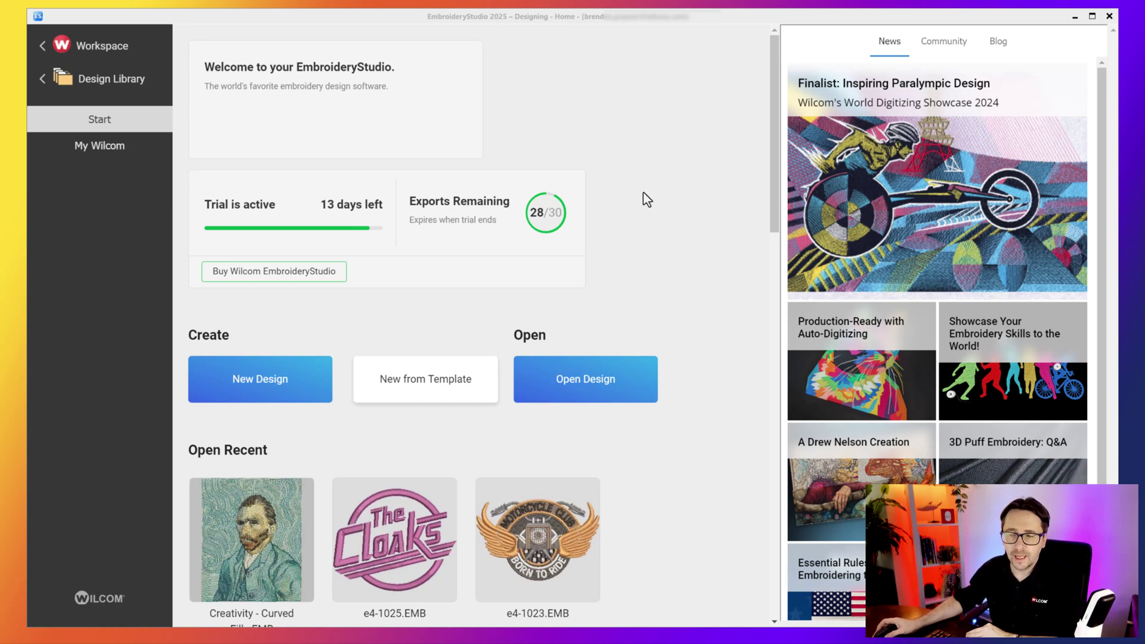
pyautogui.scroll(-1, 642, 197)
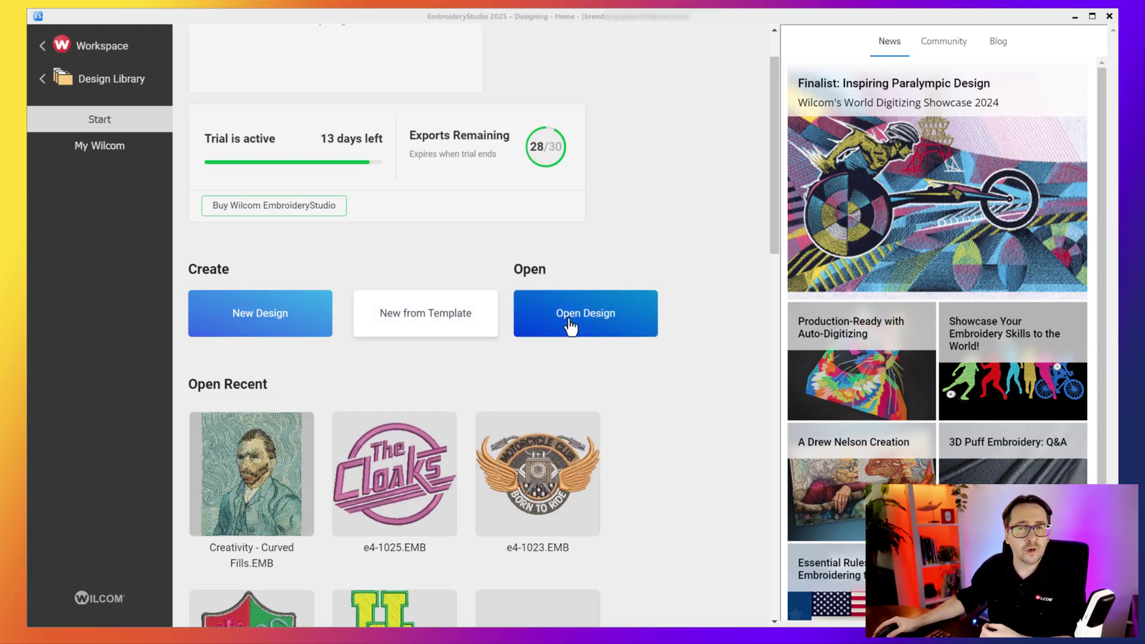
pyautogui.scroll(-3, 698, 319)
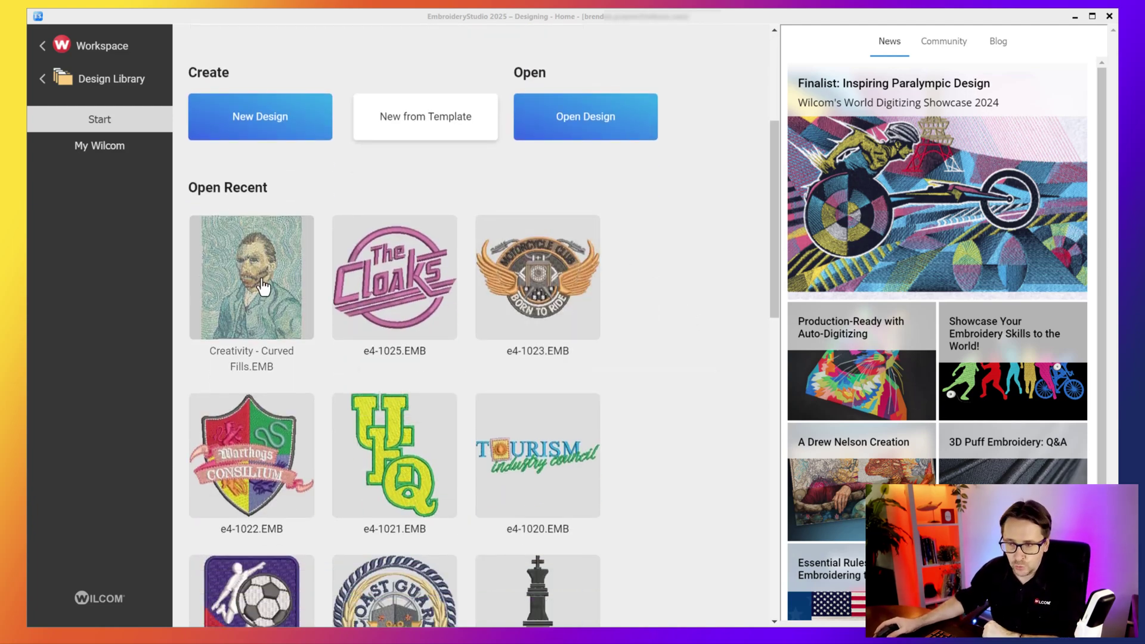
pyautogui.scroll(-1, 263, 287)
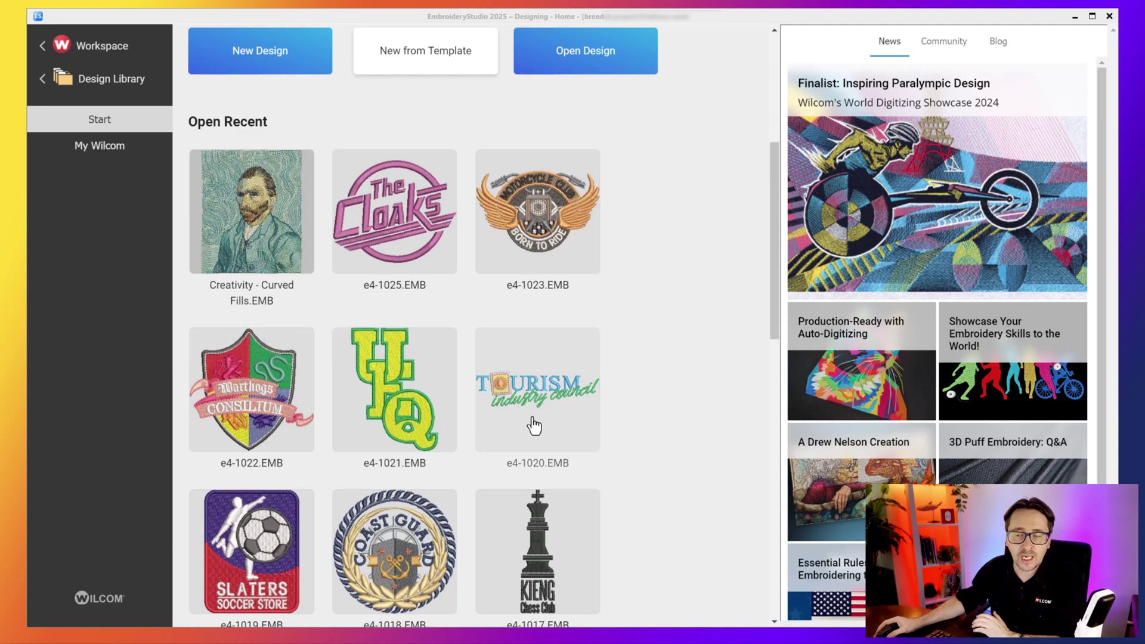
pyautogui.scroll(5, 531, 418)
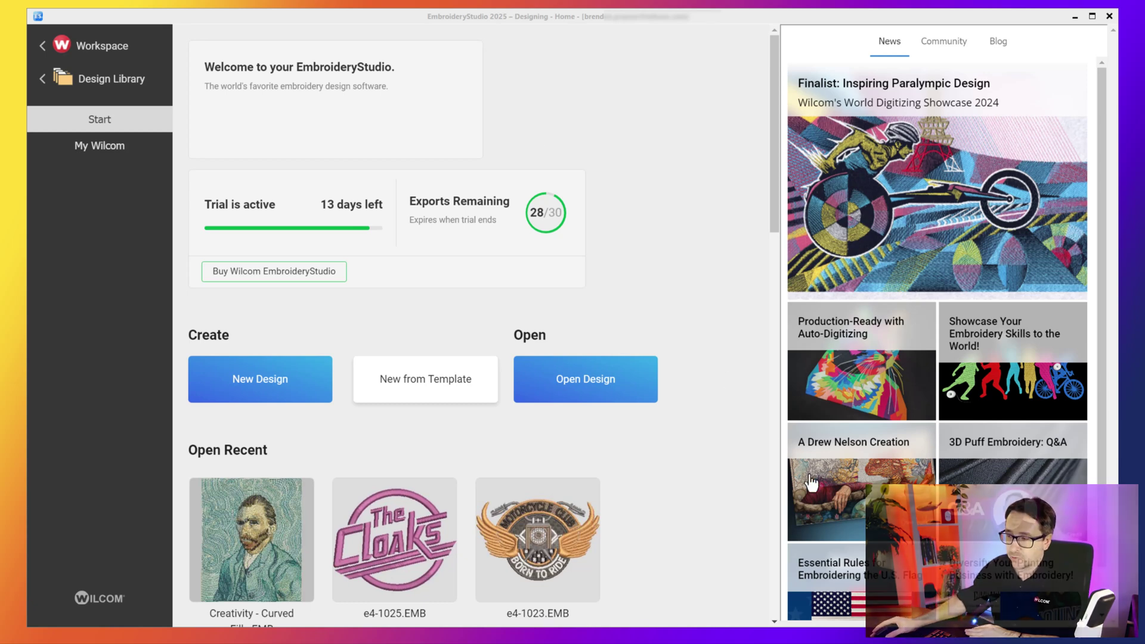
# Step: Look over the News articles on the home screen, check the Blog feed, and return to News
pyautogui.moveTo(857, 525)
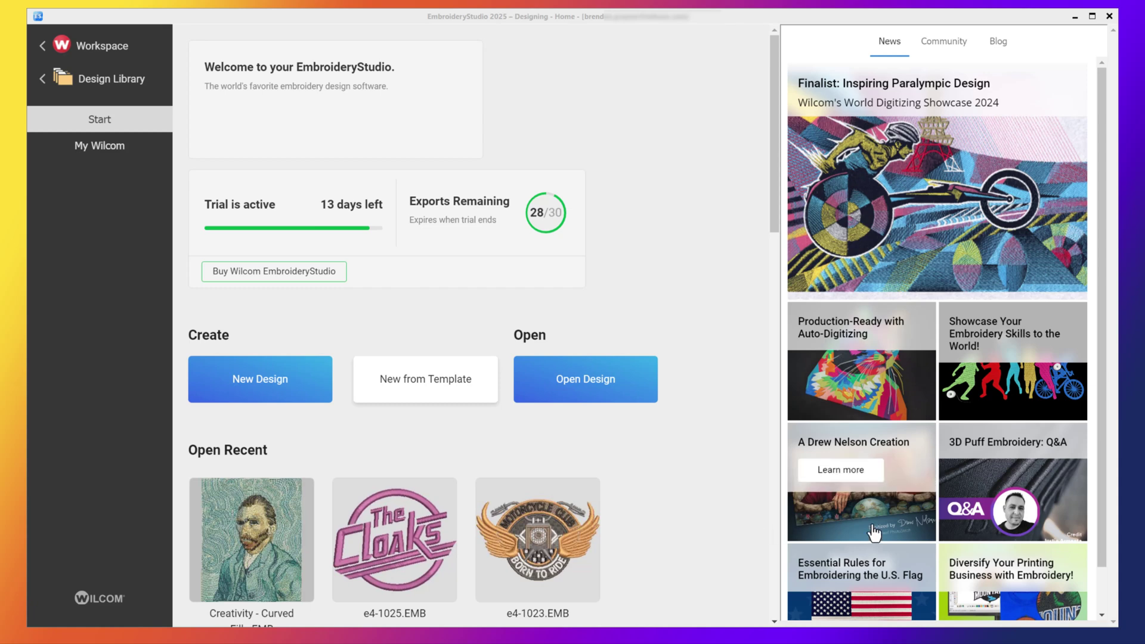
pyautogui.moveTo(1020, 510)
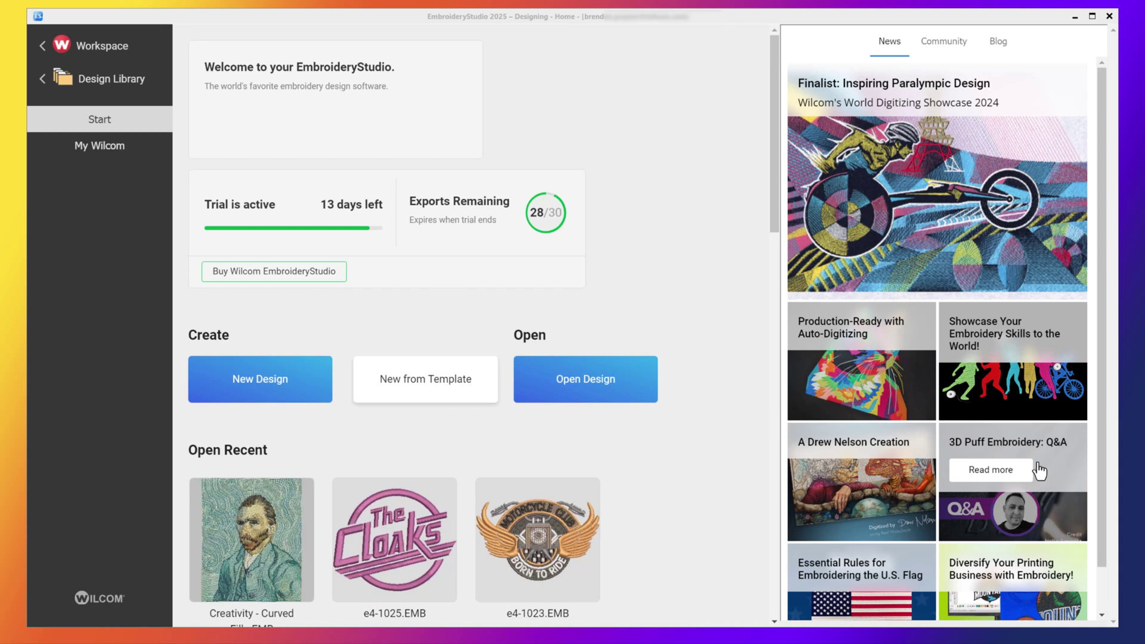
pyautogui.moveTo(893, 356)
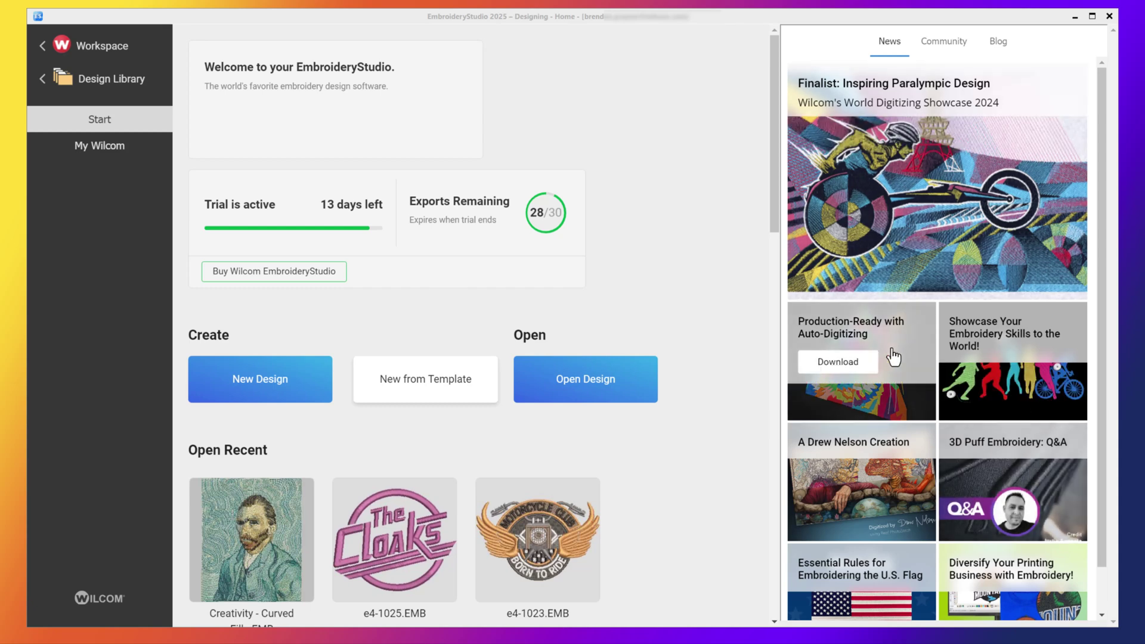
pyautogui.click(1006, 43)
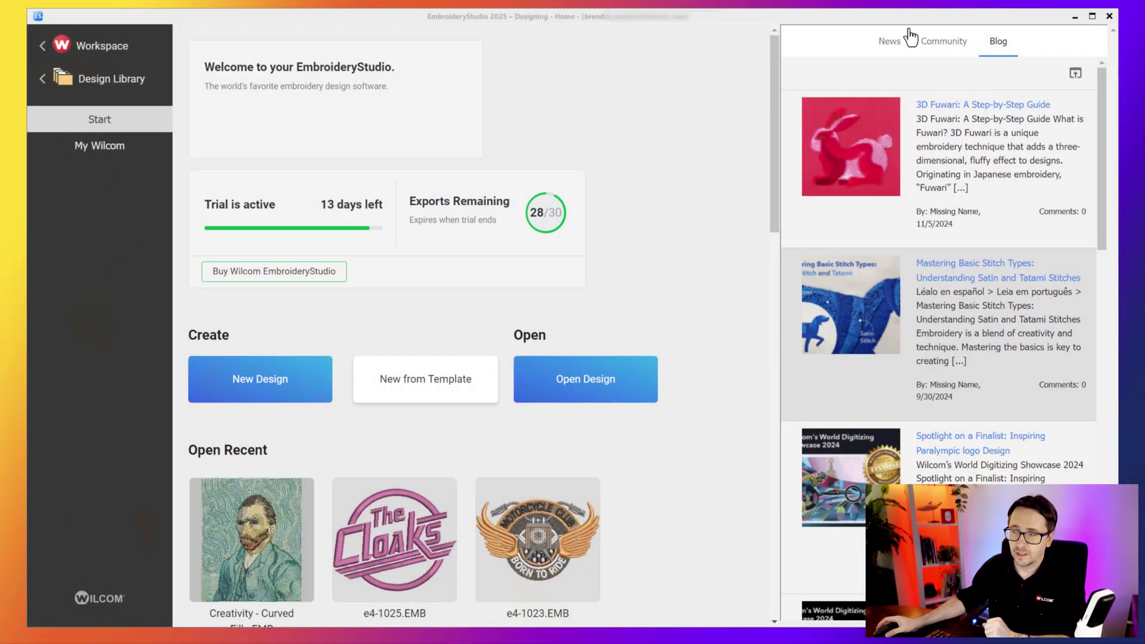
pyautogui.click(895, 44)
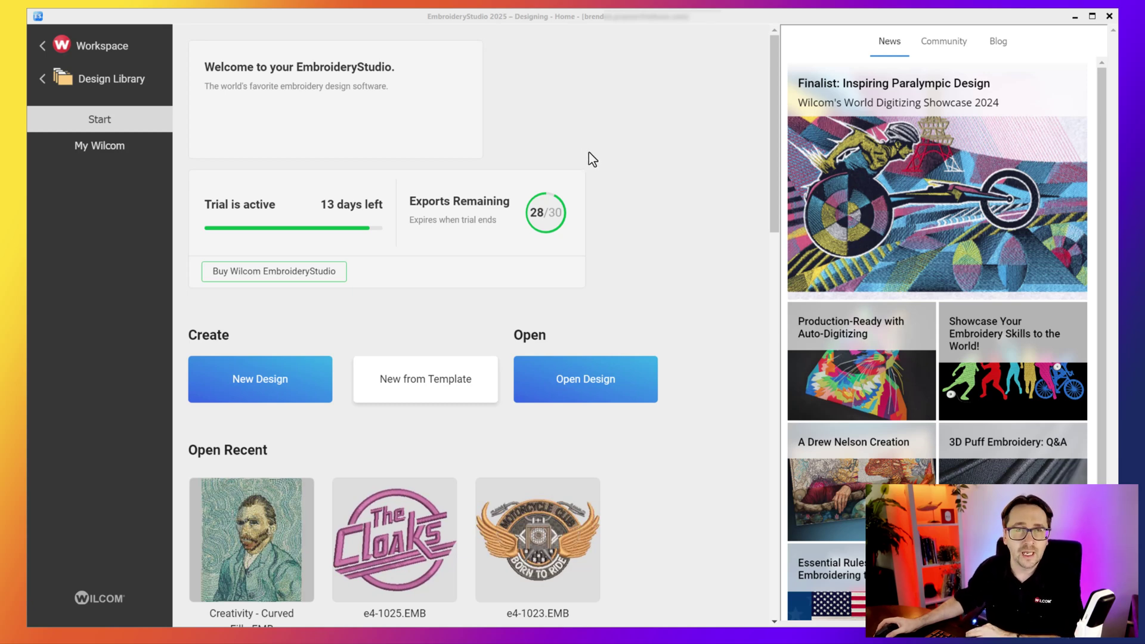
# Step: Return to the design workspace and open Creativity - Curved Fills.EMB from the recent designs
pyautogui.click(131, 48)
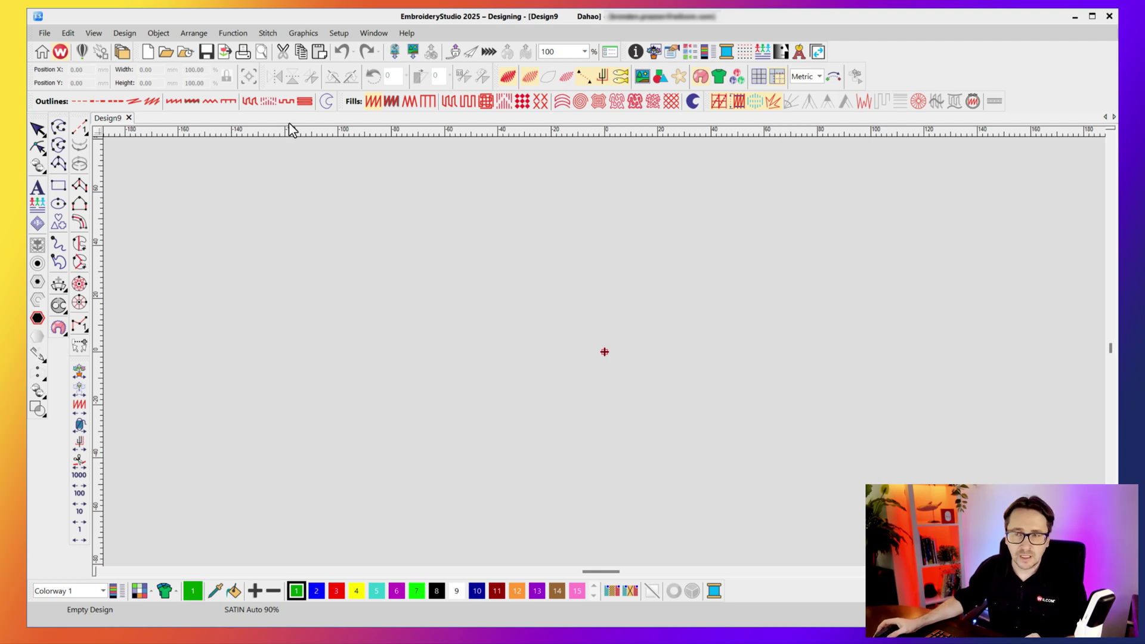
pyautogui.click(191, 54)
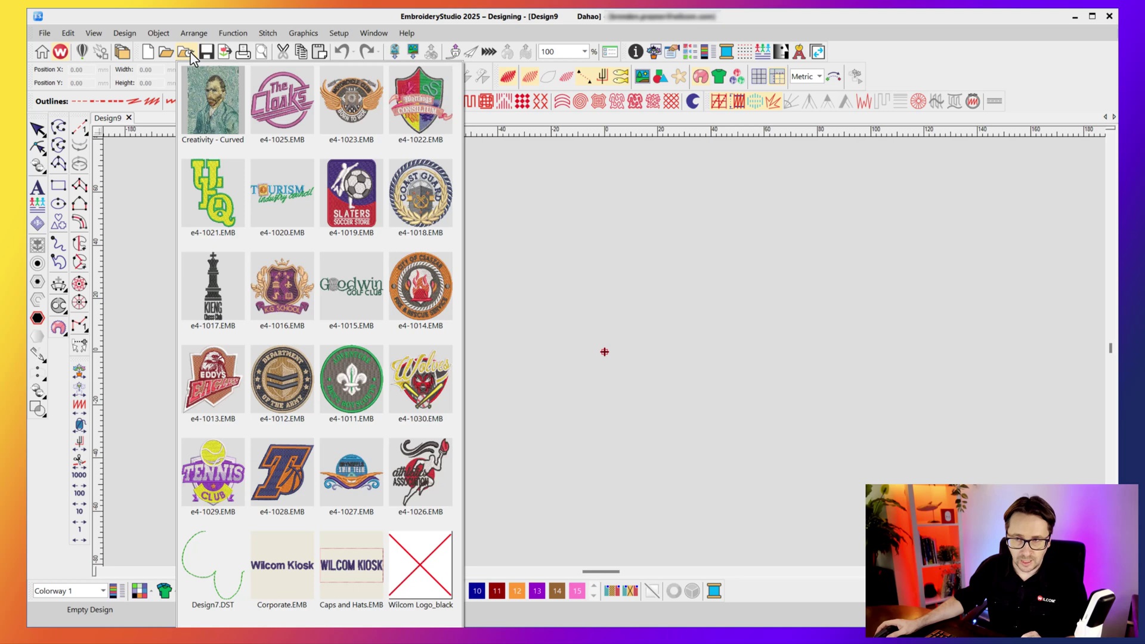
pyautogui.click(230, 125)
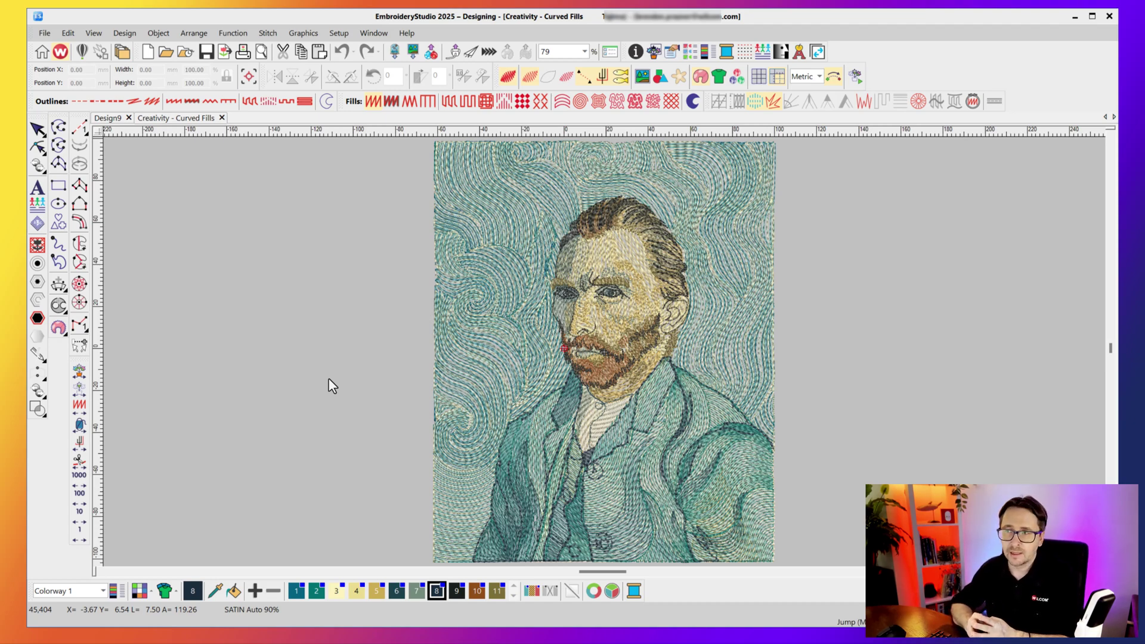
# Step: Show the object outlines and try the To Fit zoom setting, ending with the design at 100% zoom
pyautogui.click(548, 76)
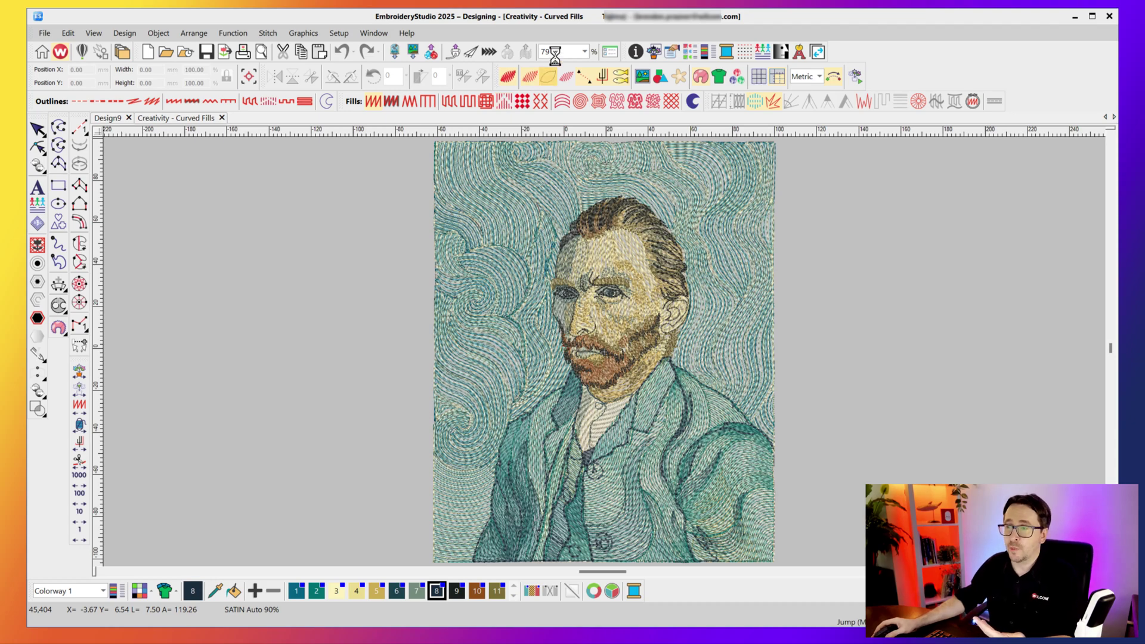
pyautogui.click(585, 52)
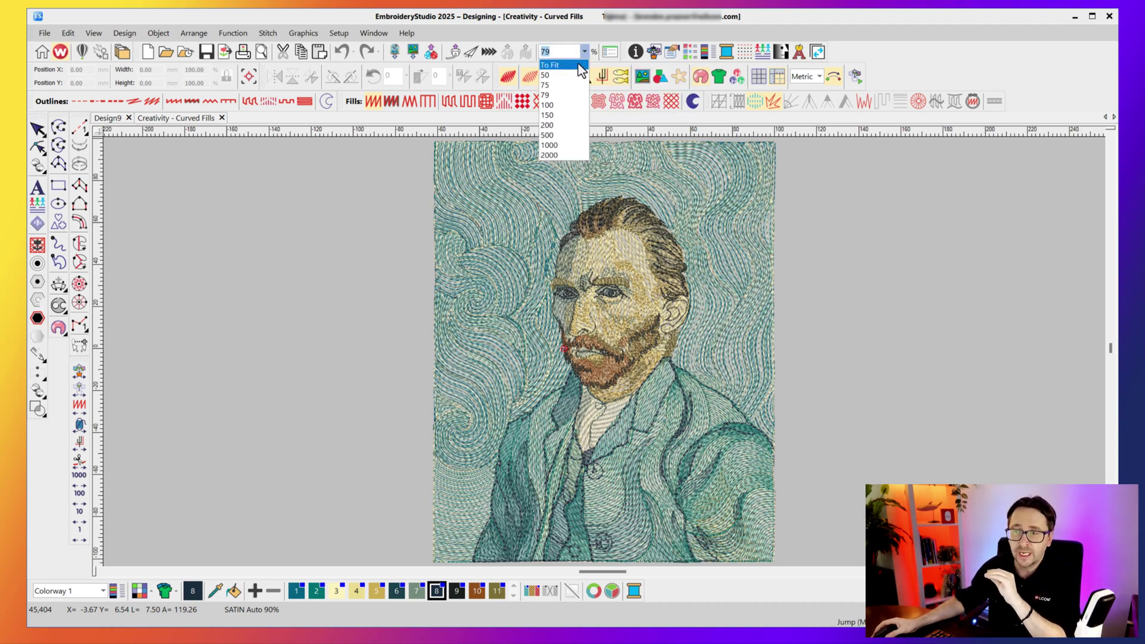
pyautogui.click(570, 67)
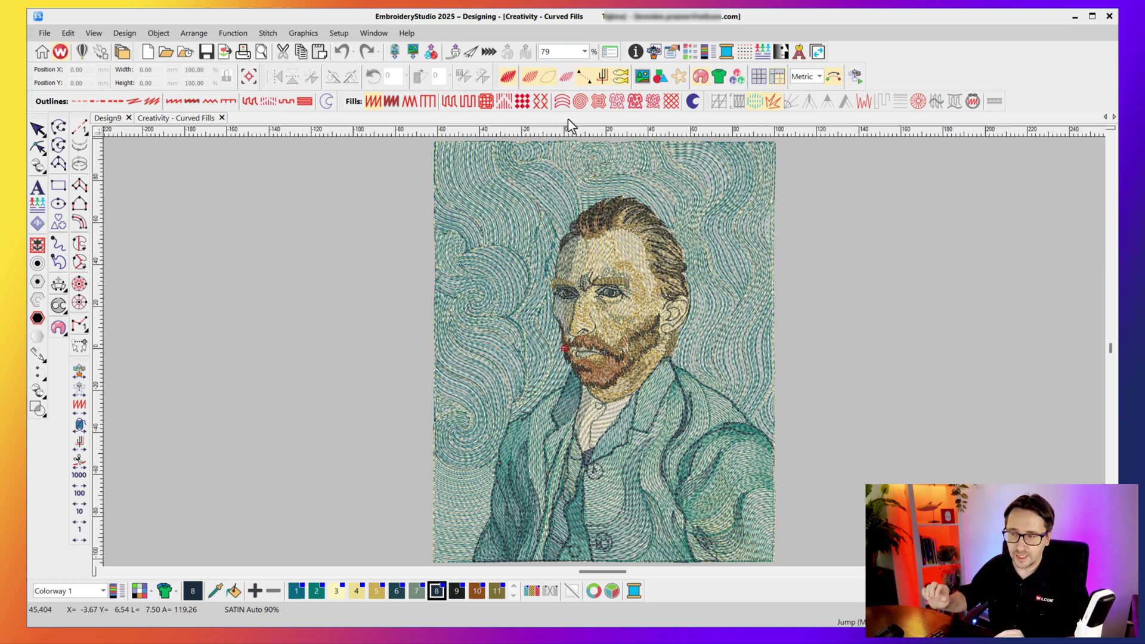
pyautogui.click(584, 51)
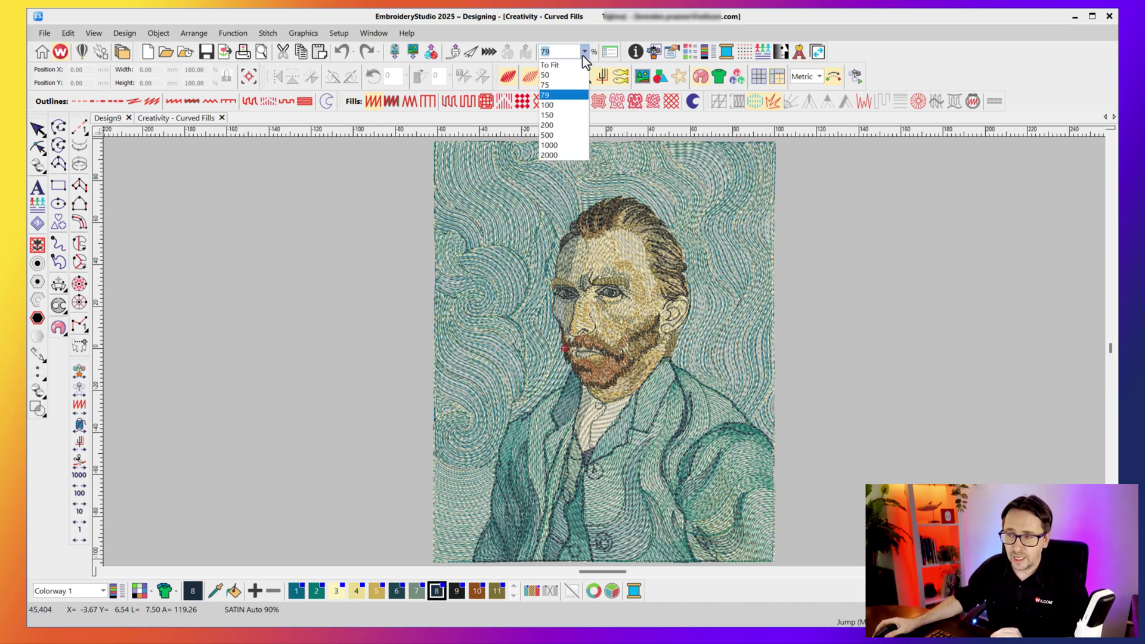
pyautogui.click(565, 106)
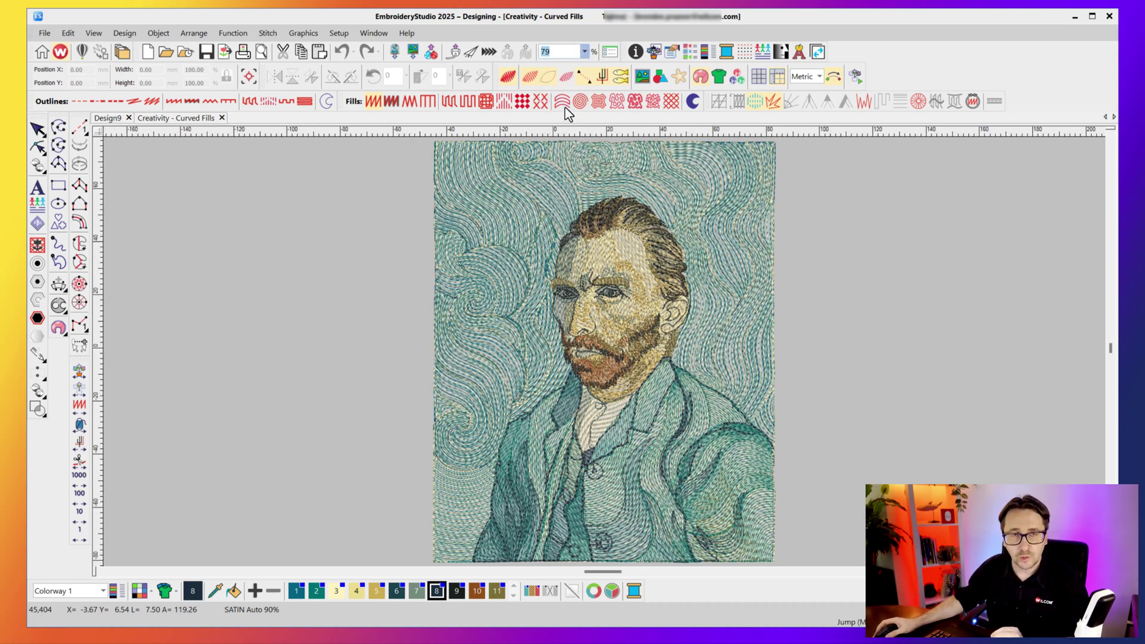
pyautogui.click(584, 51)
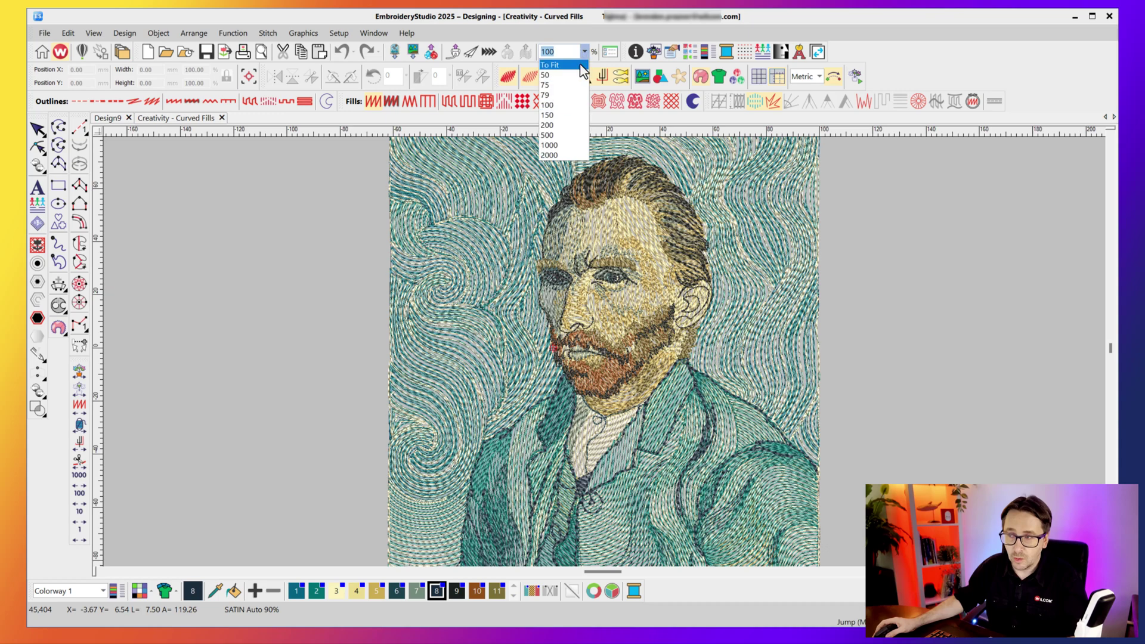
pyautogui.click(561, 62)
pyautogui.press('1')
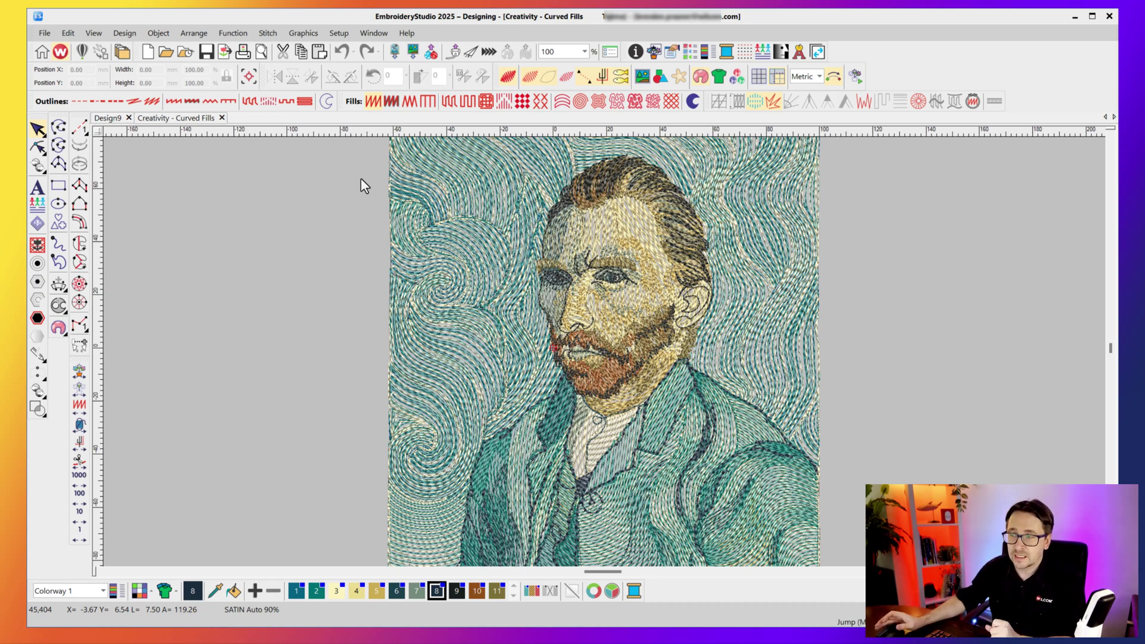
# Step: Toggle TrueView on the portrait and leave it switched off
pyautogui.click(507, 78)
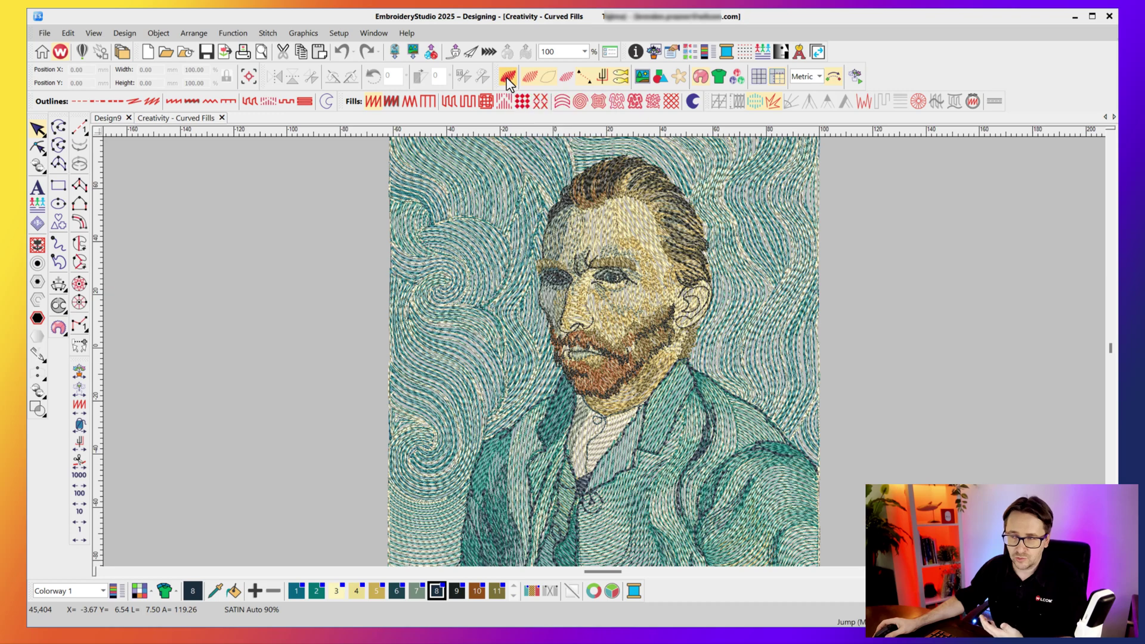
pyautogui.click(507, 78)
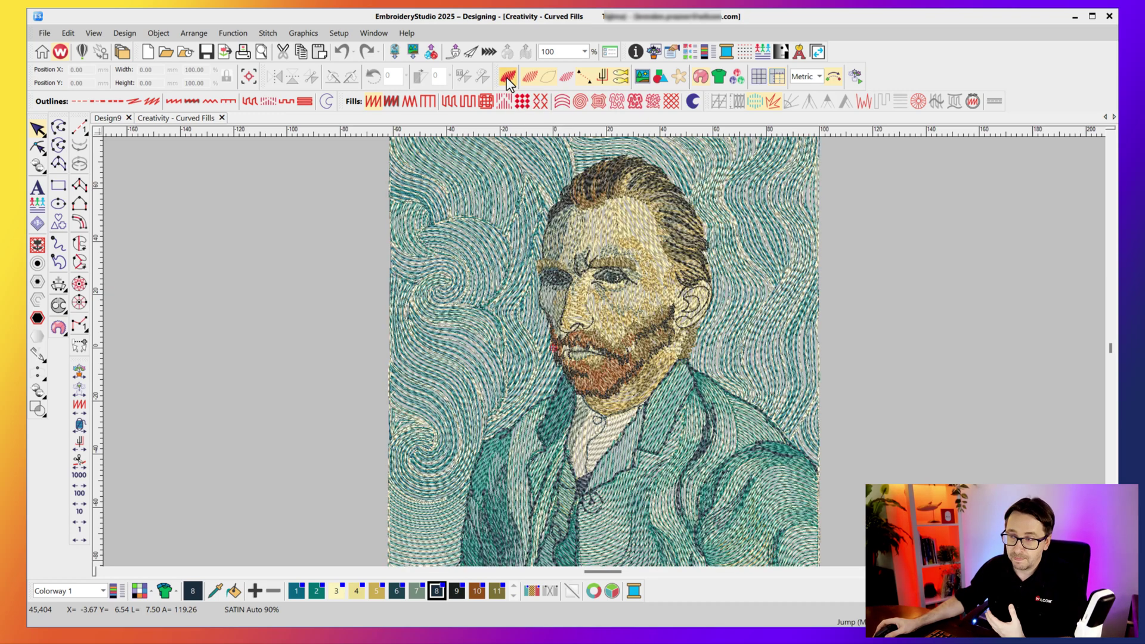
pyautogui.click(507, 78)
# Step: Hide the portrait's stitches and switch its object outlines off and back on
pyautogui.click(532, 79)
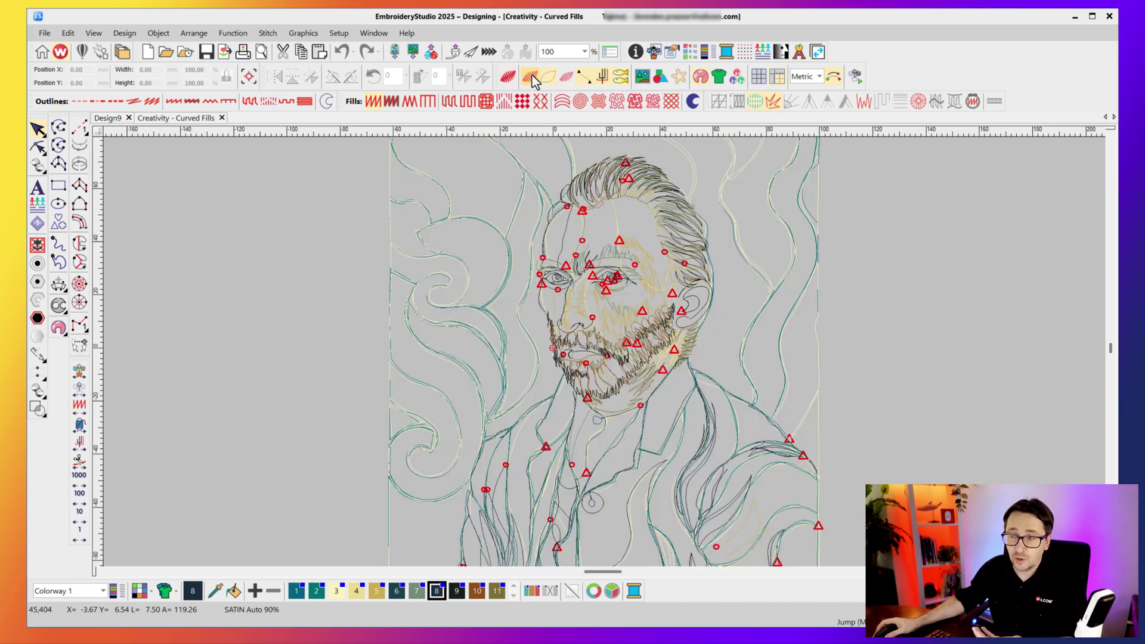
pyautogui.click(531, 79)
pyautogui.click(532, 78)
pyautogui.click(549, 77)
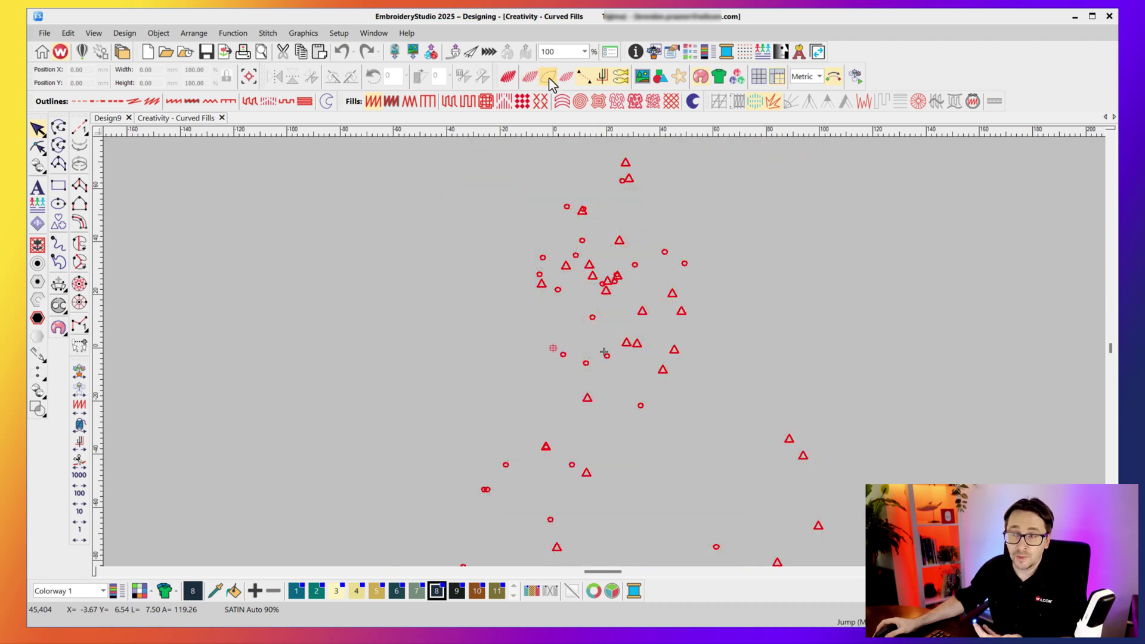
pyautogui.click(549, 77)
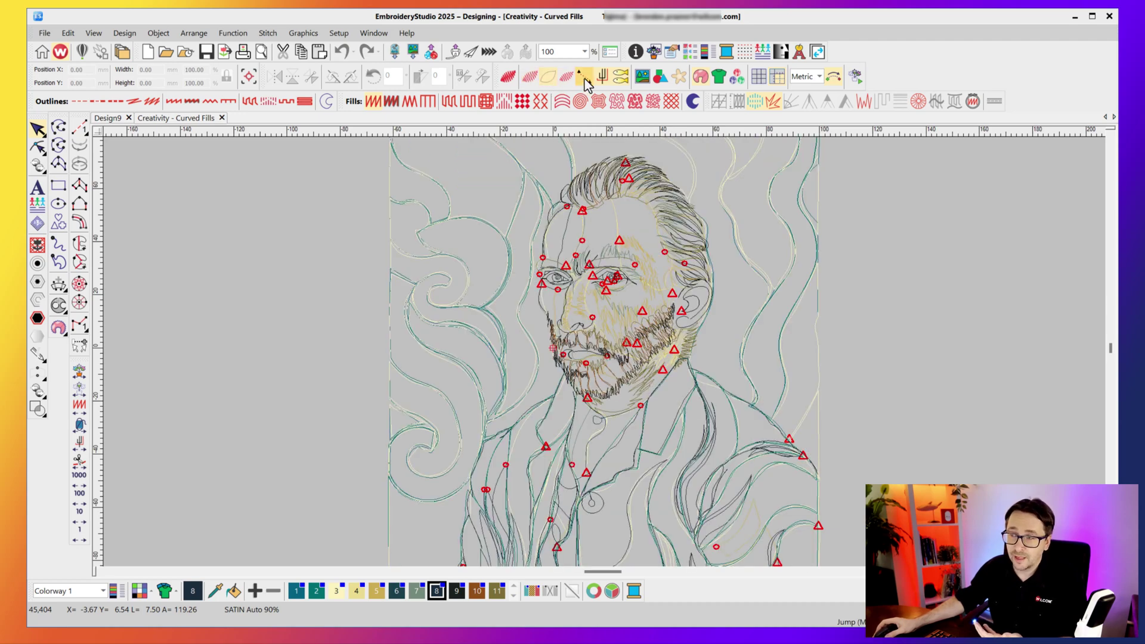
# Step: Toggle the machine function symbols and leave them hidden along with the connectors
pyautogui.click(603, 79)
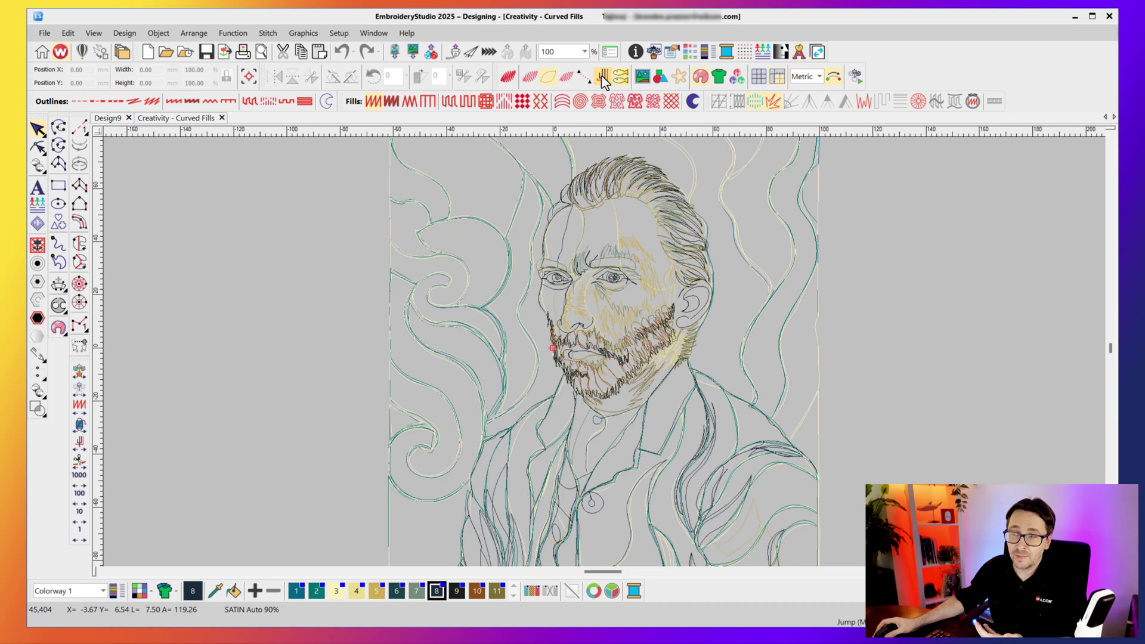
pyautogui.click(604, 79)
pyautogui.click(604, 78)
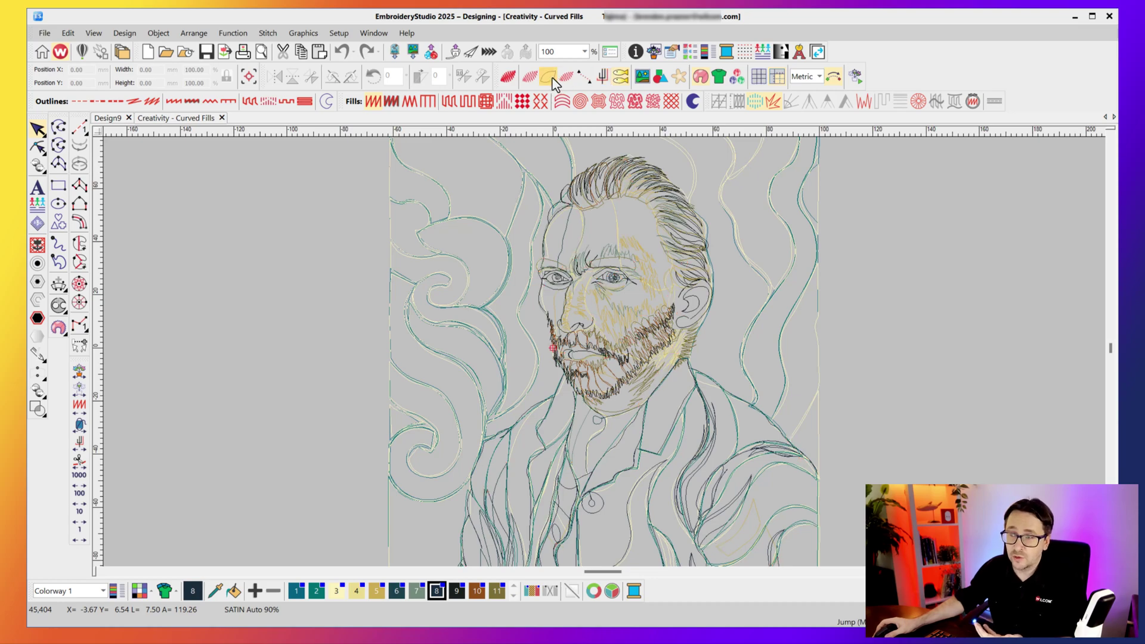
# Step: Toggle the outlines and stitches, then display both with the machine function symbols while TrueView stays off
pyautogui.click(549, 79)
pyautogui.click(531, 77)
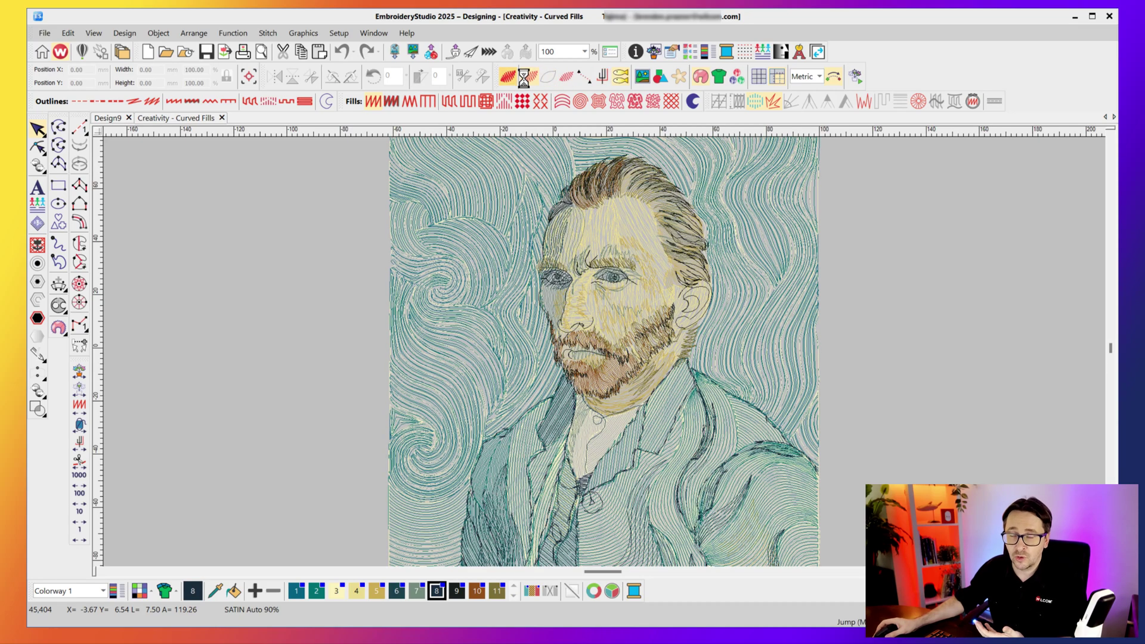
pyautogui.click(531, 78)
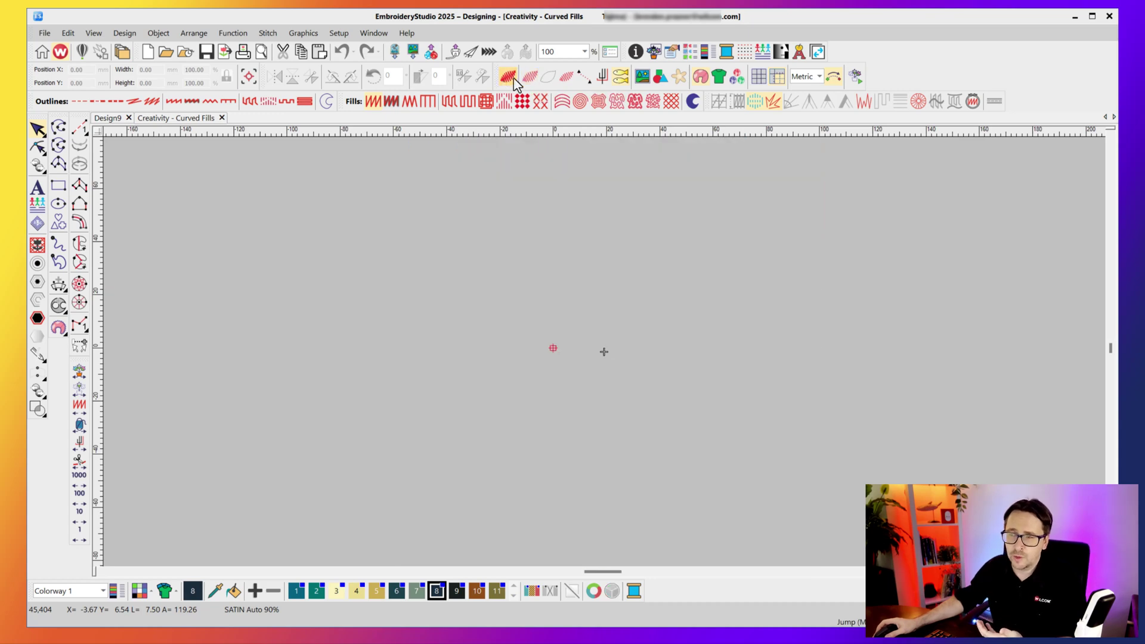
pyautogui.click(528, 77)
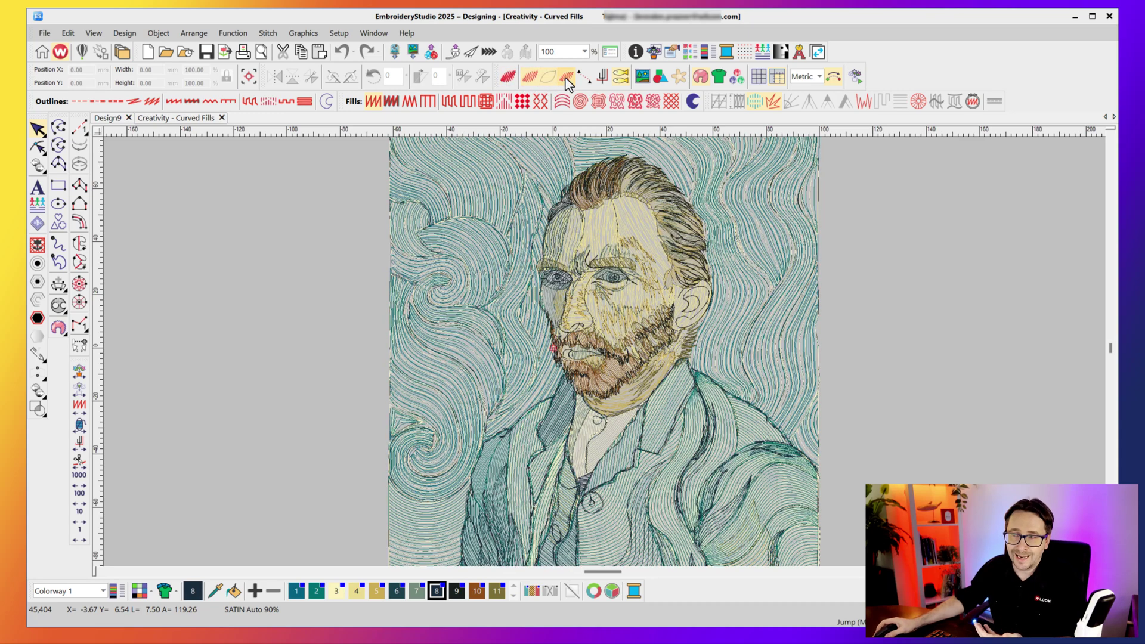
pyautogui.click(604, 76)
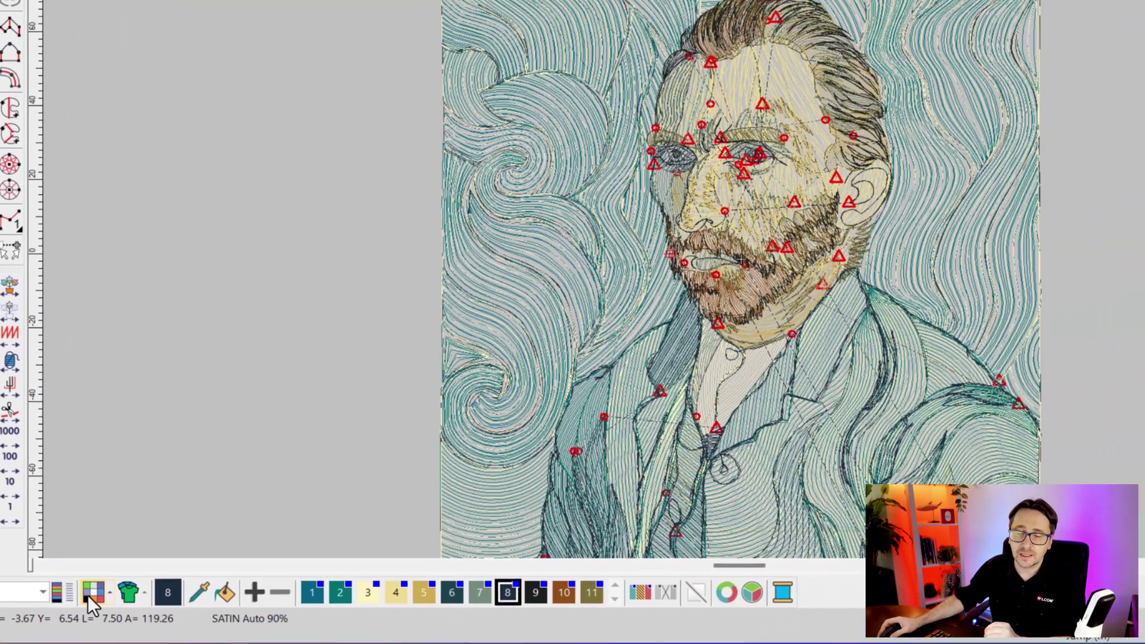
# Step: Set the design window's background to a solid dark grey colour
pyautogui.click(232, 556)
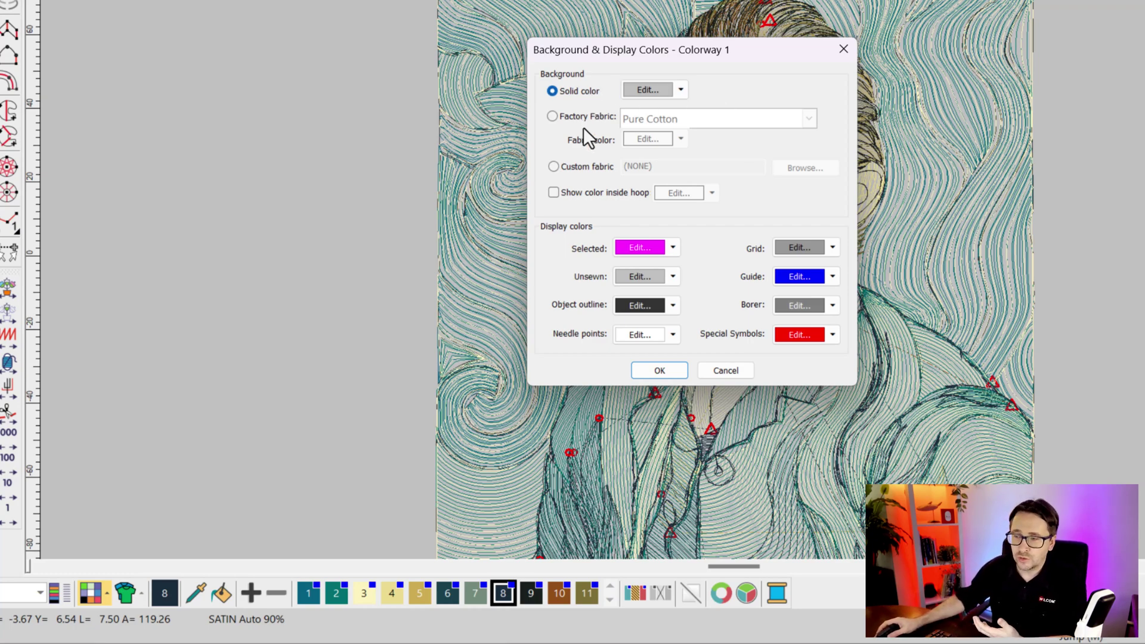
pyautogui.click(647, 92)
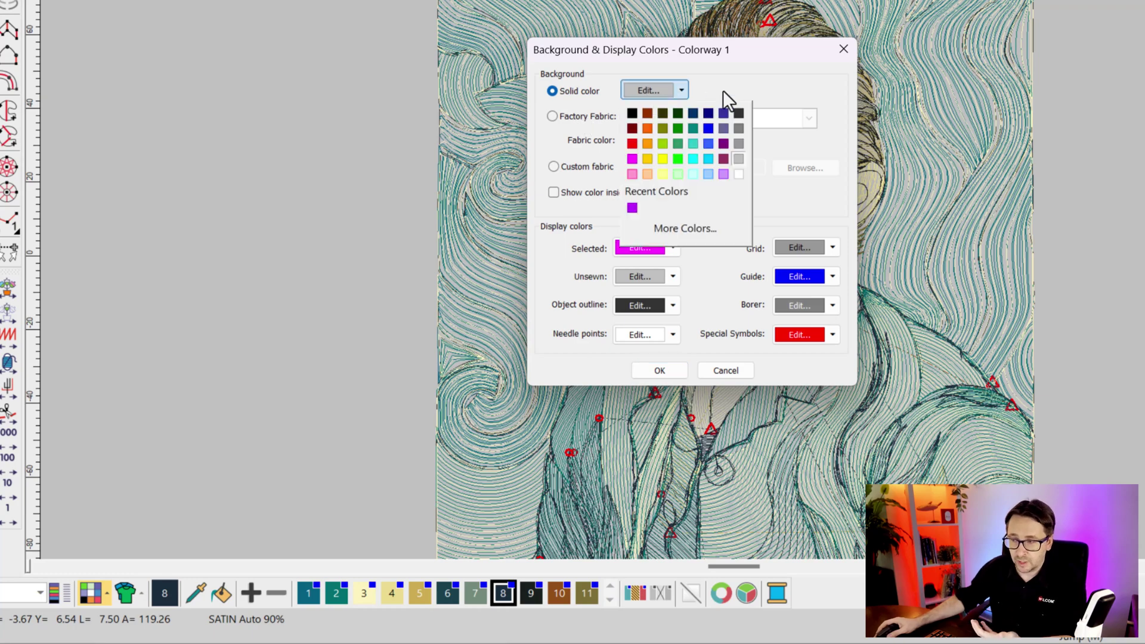
pyautogui.click(739, 113)
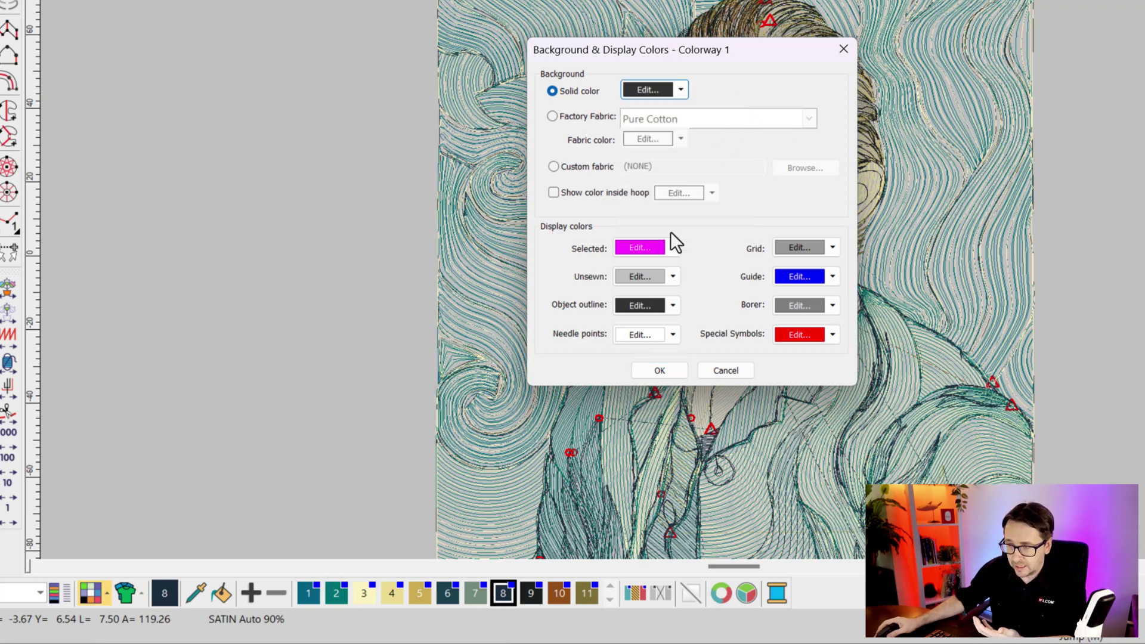
pyautogui.click(649, 372)
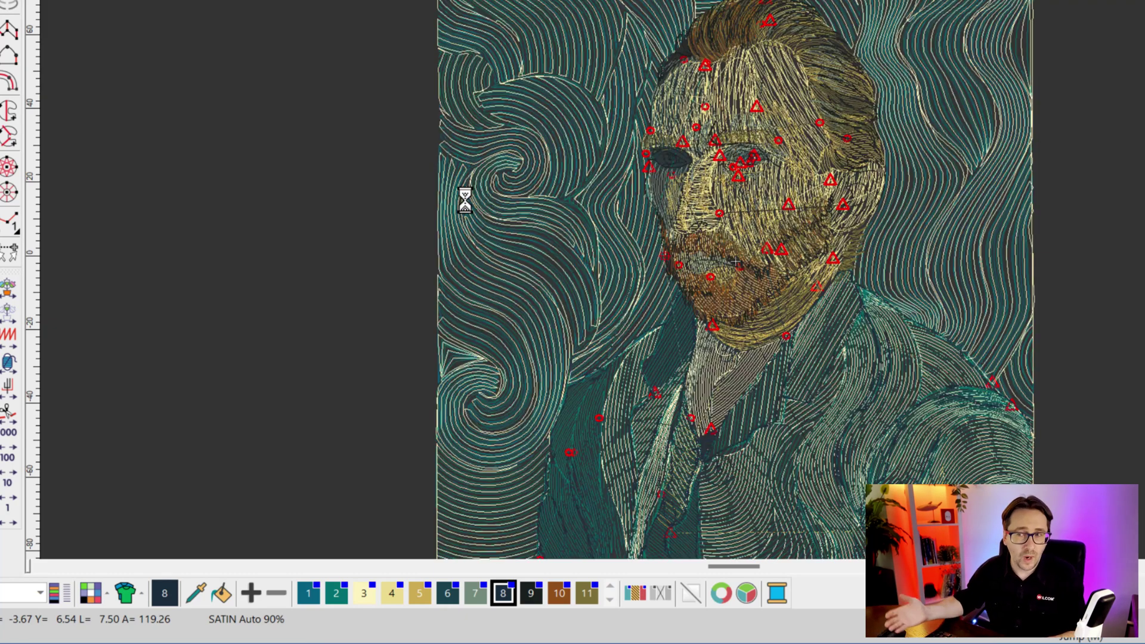
# Step: Set the background to the factory fabric Corduroy - Velvet with a dark red fabric colour
pyautogui.click(93, 594)
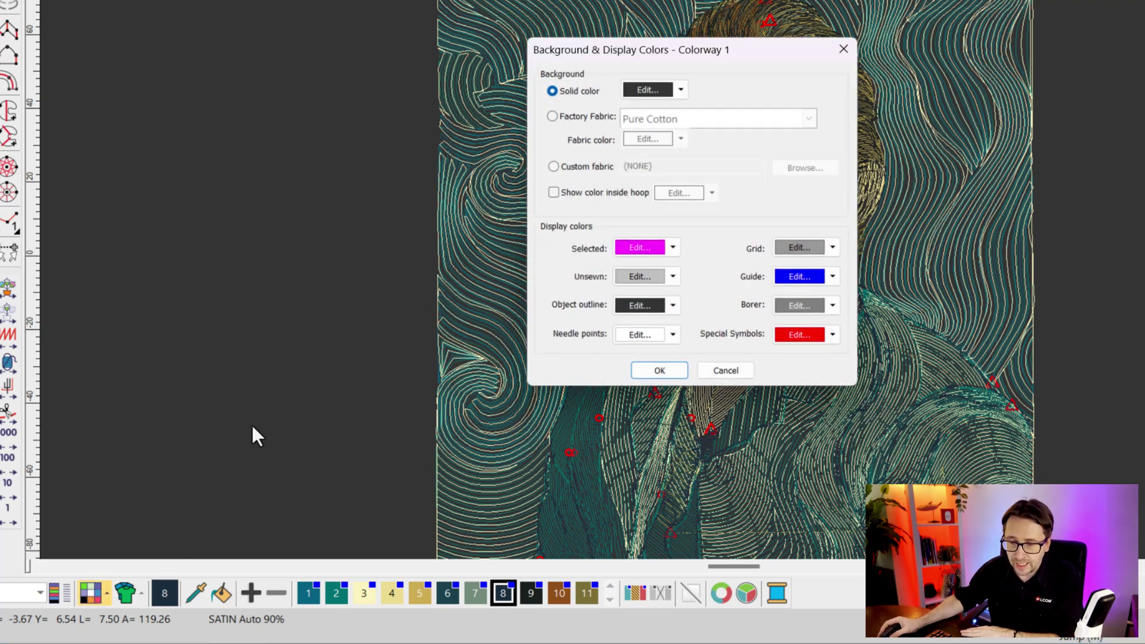
pyautogui.click(553, 117)
pyautogui.click(704, 119)
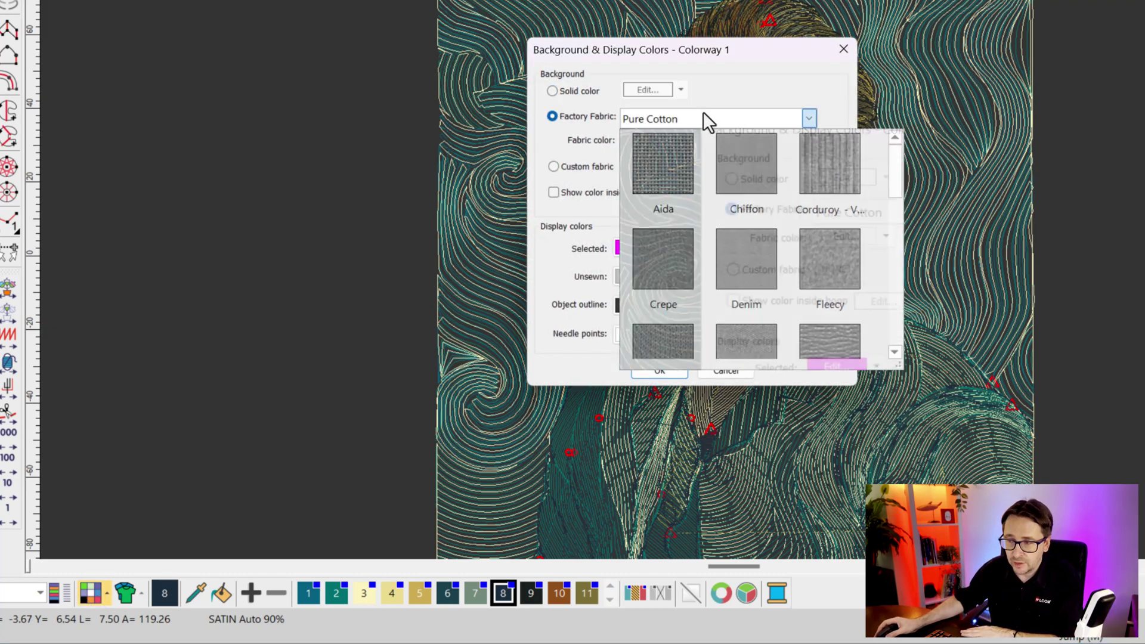
pyautogui.click(817, 159)
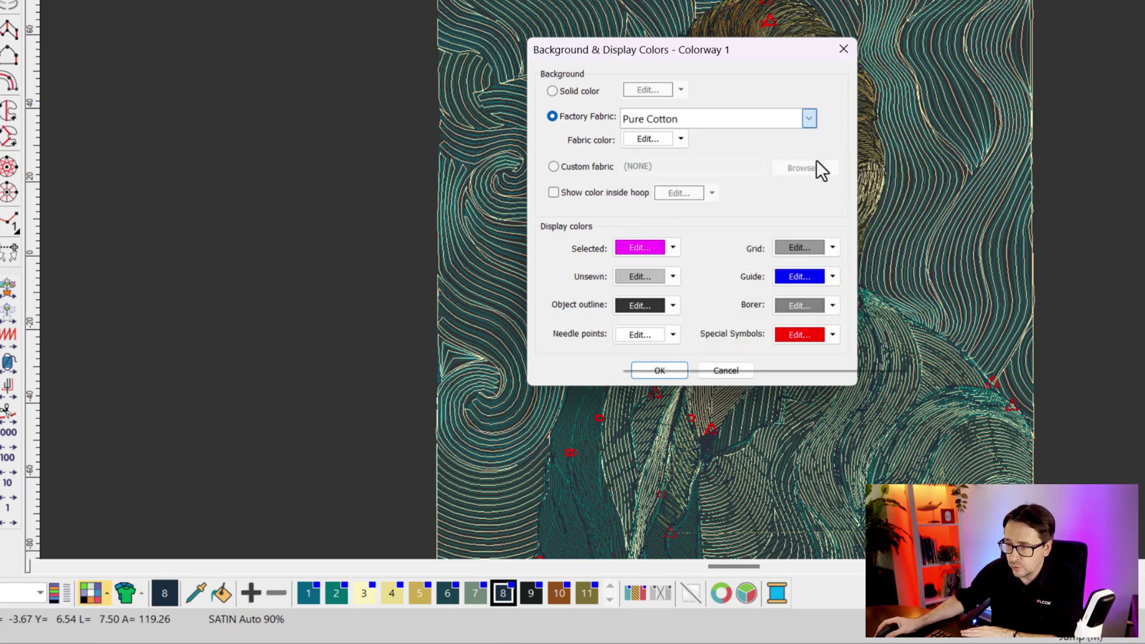
pyautogui.click(671, 142)
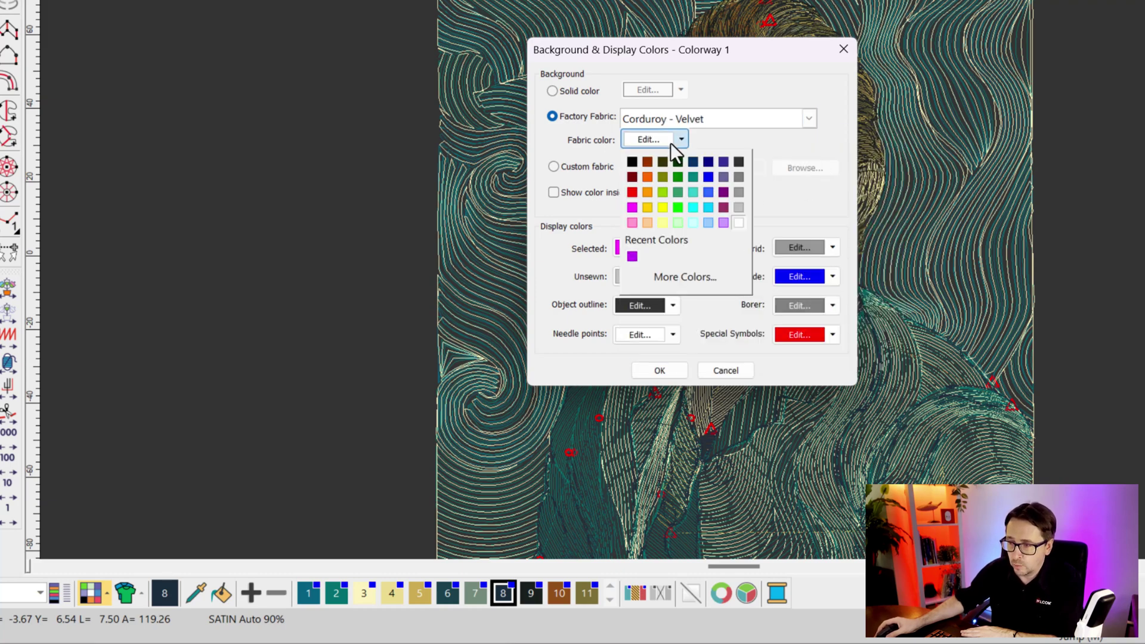
pyautogui.click(632, 177)
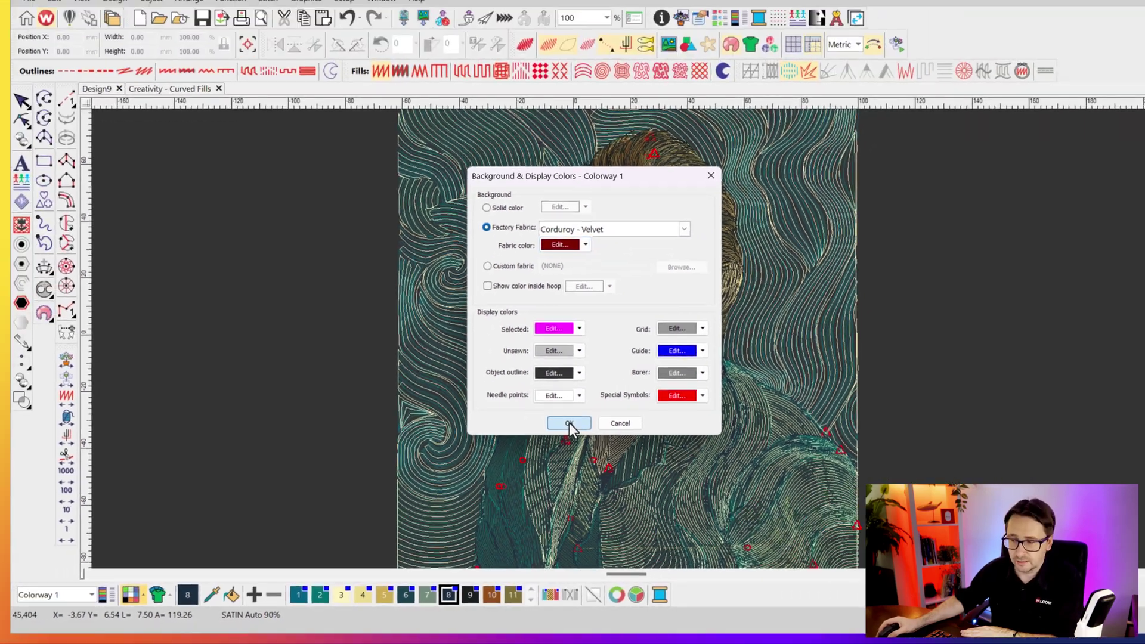
pyautogui.click(569, 424)
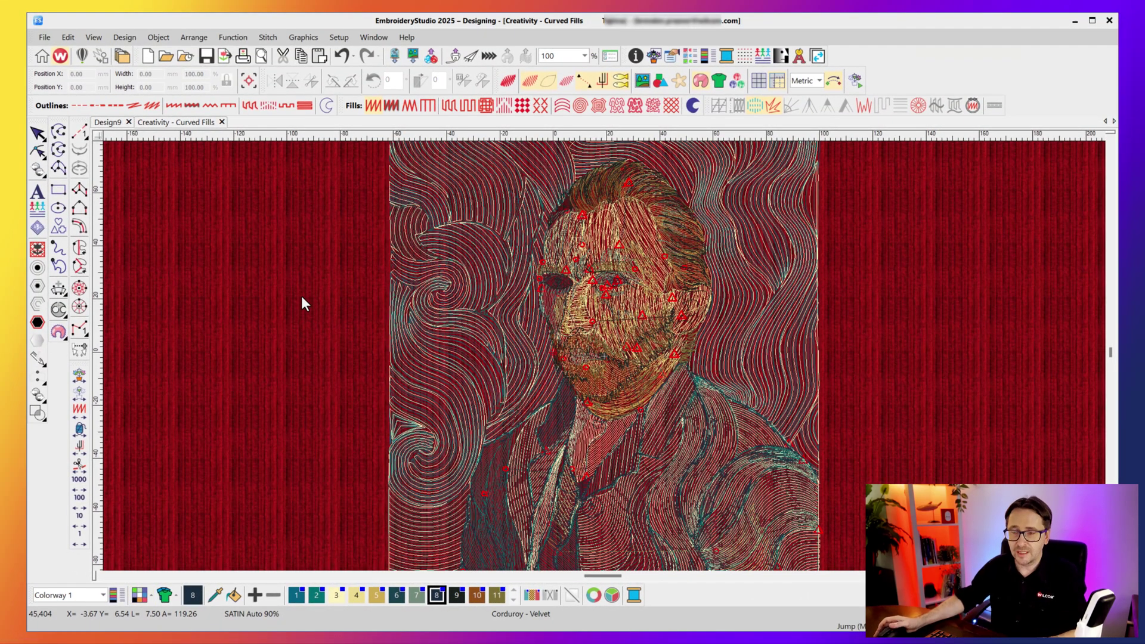
# Step: Display the portrait in TrueView on the red corduroy background
pyautogui.press('t')
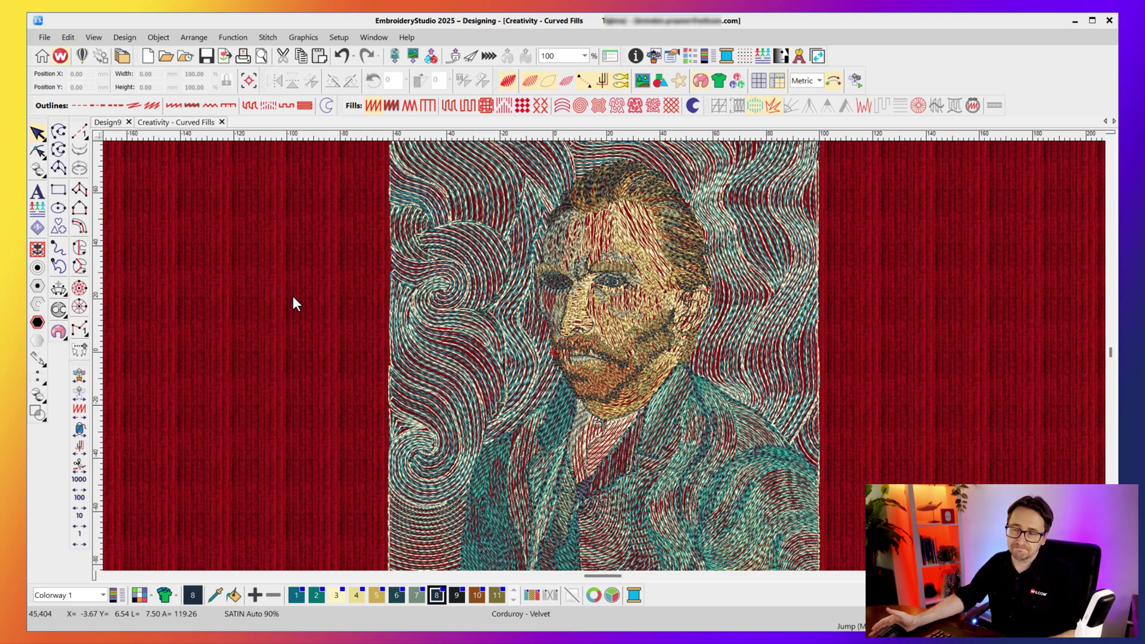
pyautogui.hotkey('shift', 't')
pyautogui.hotkey('shift', 't')
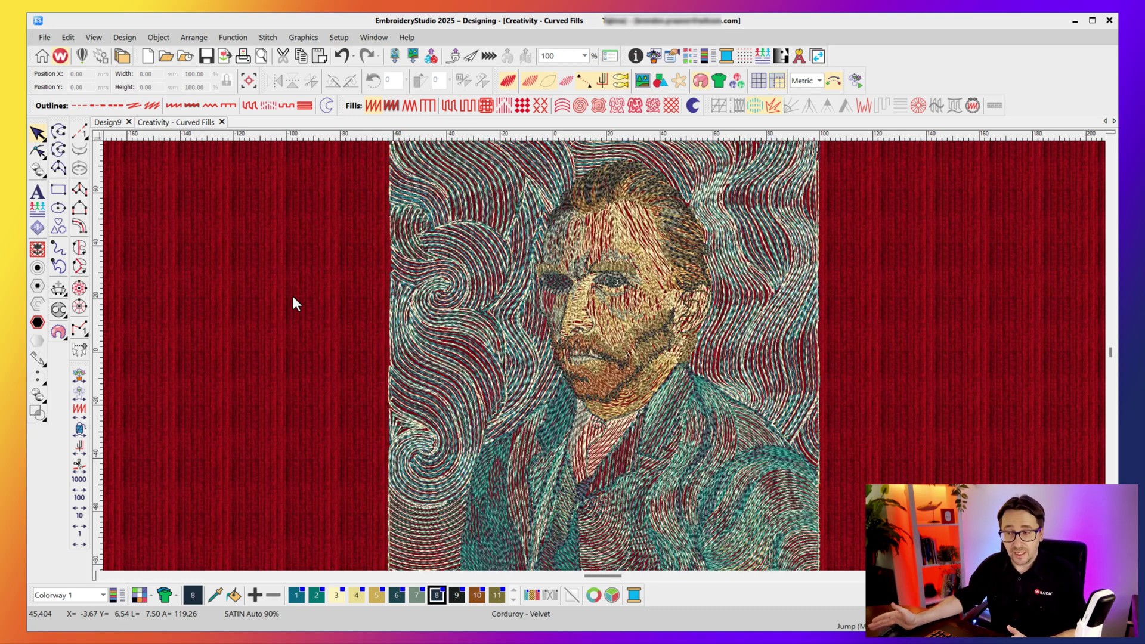
# Step: Select the entire design and switch the measurement units to U.S
pyautogui.click(68, 37)
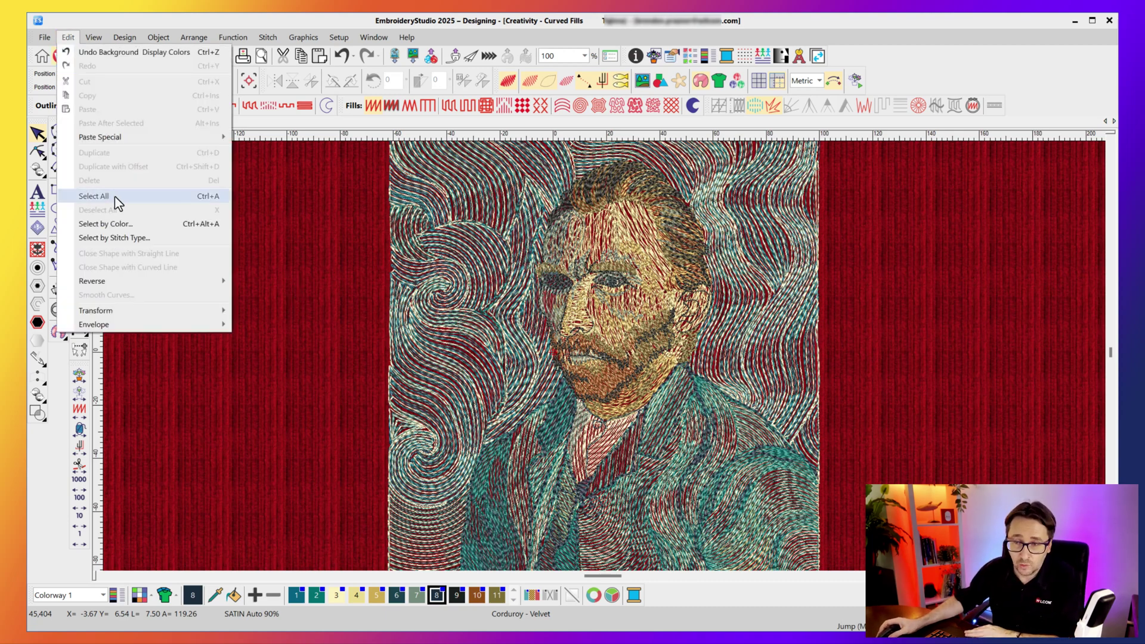
pyautogui.click(117, 204)
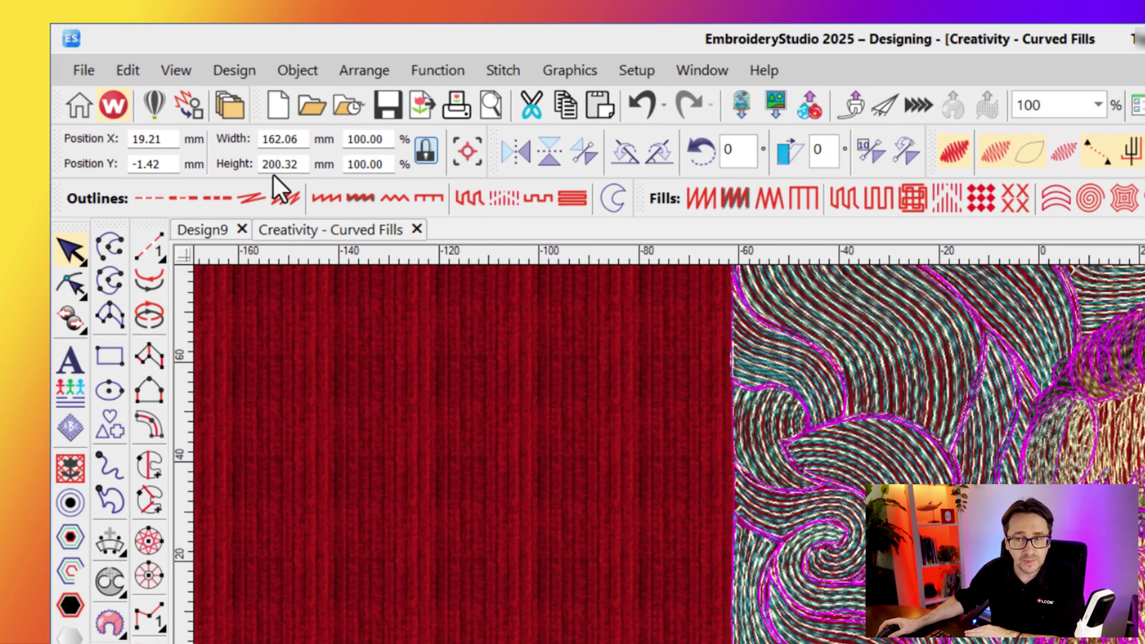
pyautogui.click(285, 196)
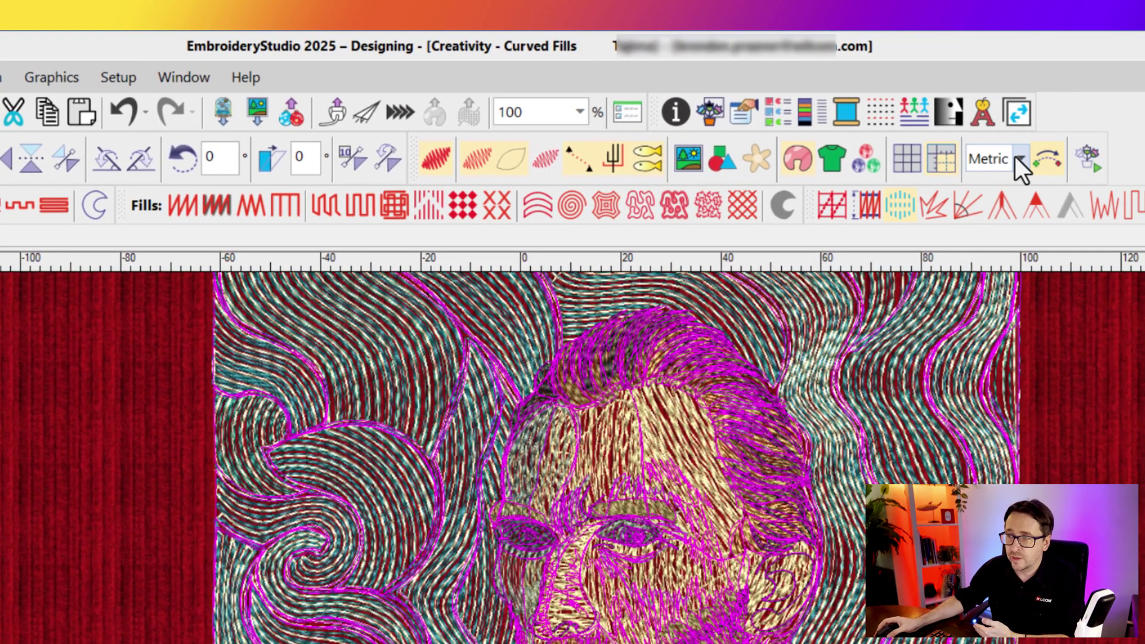
pyautogui.click(1021, 160)
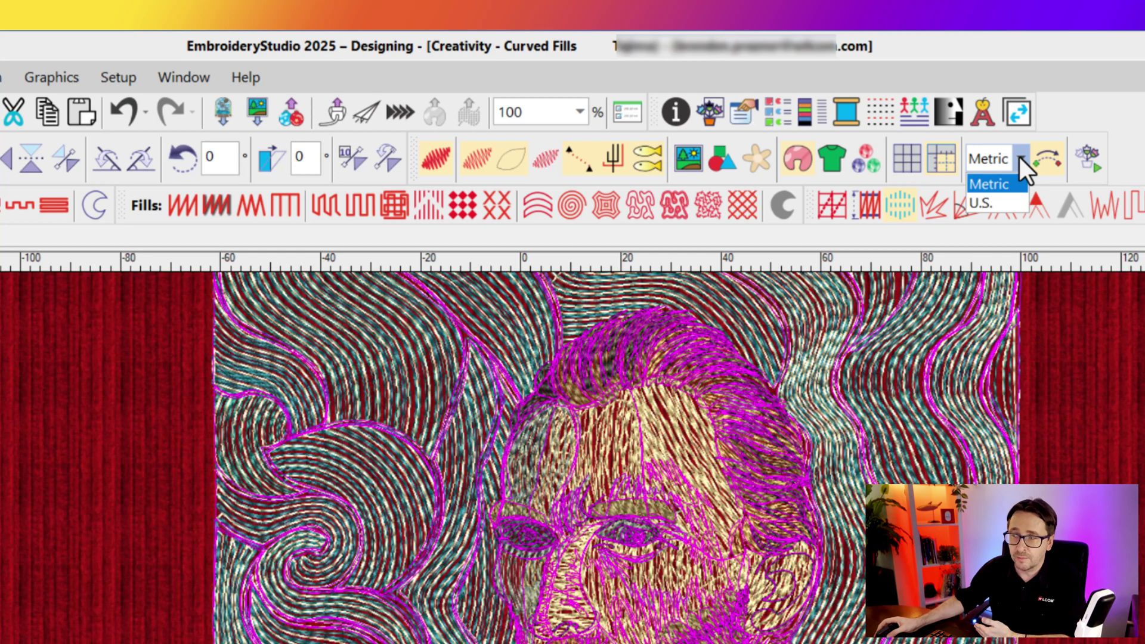
pyautogui.click(1012, 203)
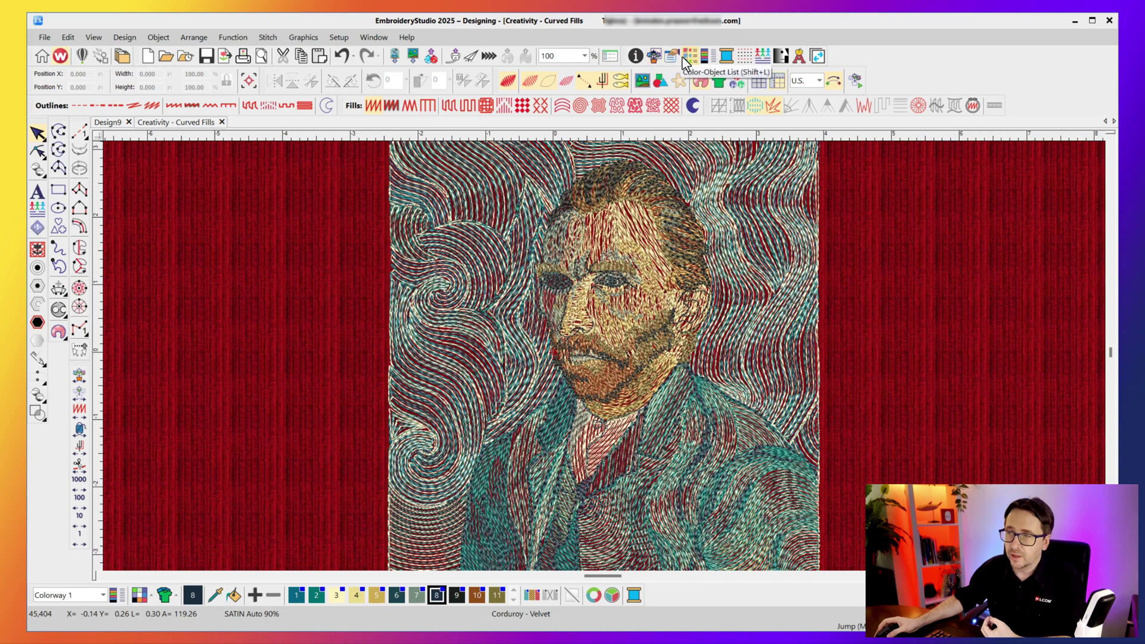
# Step: Open Design Information and review its summary, design, thread colors, stitching and run time details
pyautogui.click(636, 56)
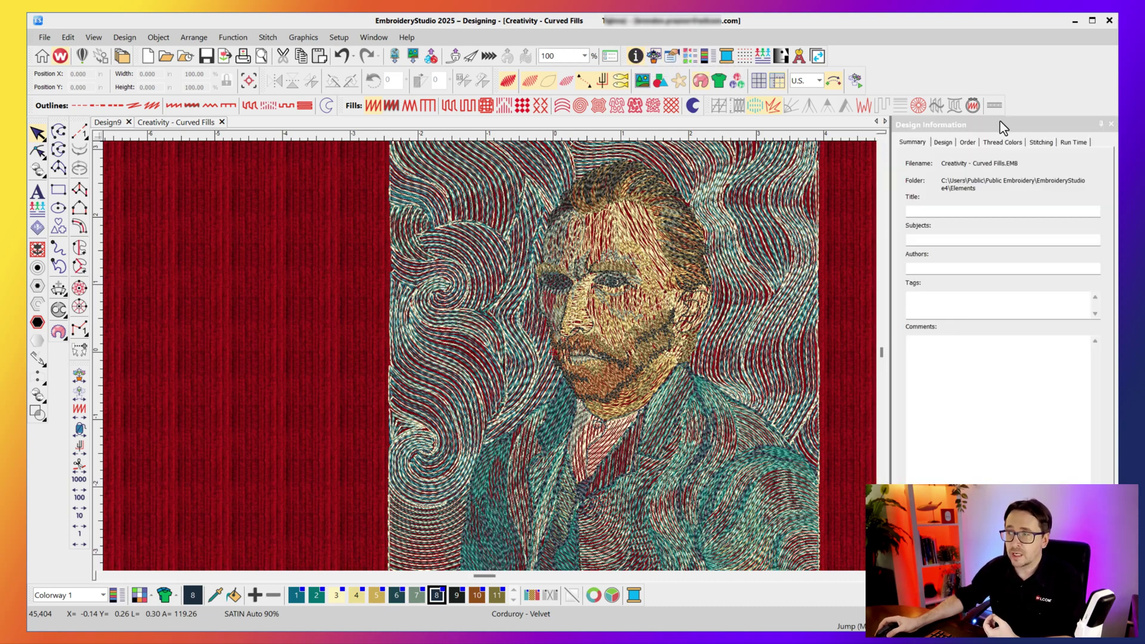
pyautogui.click(1006, 128)
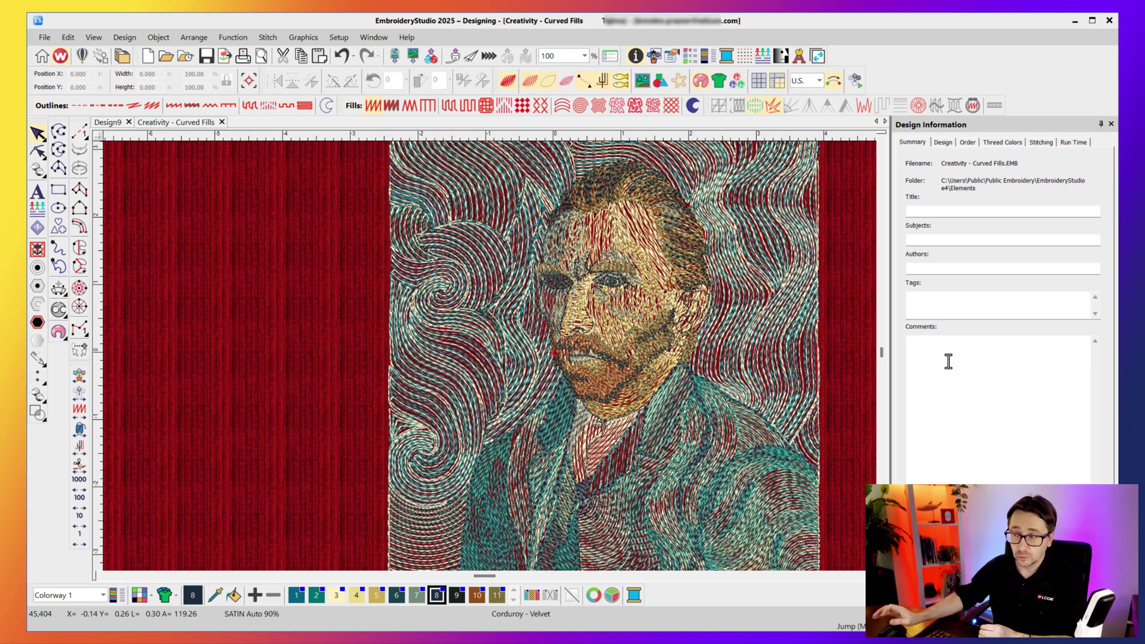
pyautogui.click(948, 144)
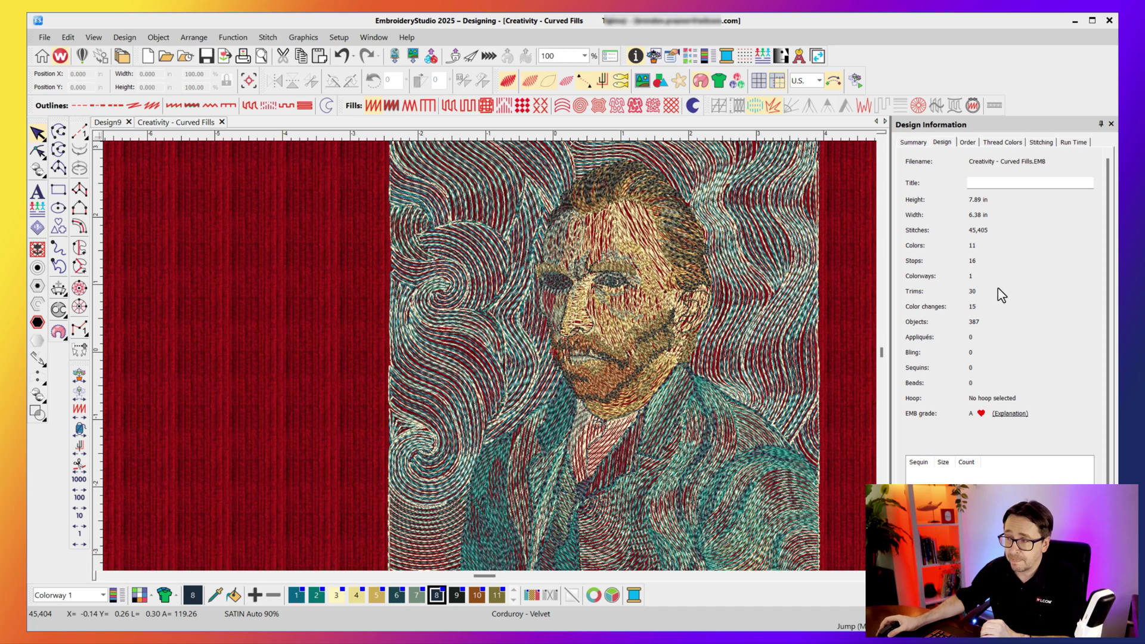
pyautogui.click(999, 143)
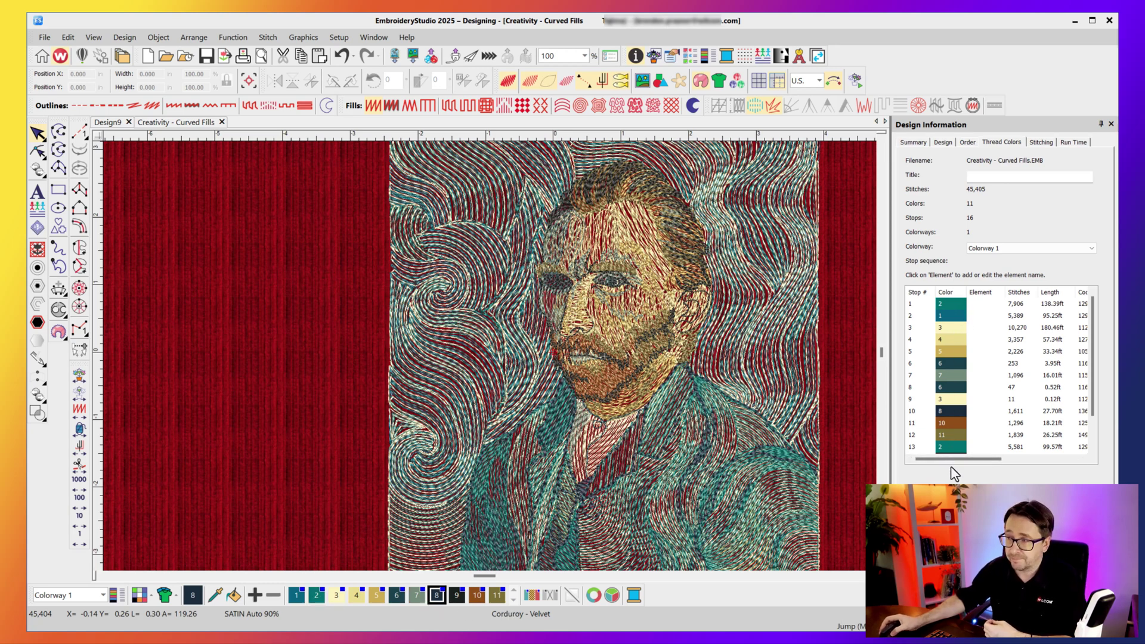
pyautogui.click(1036, 143)
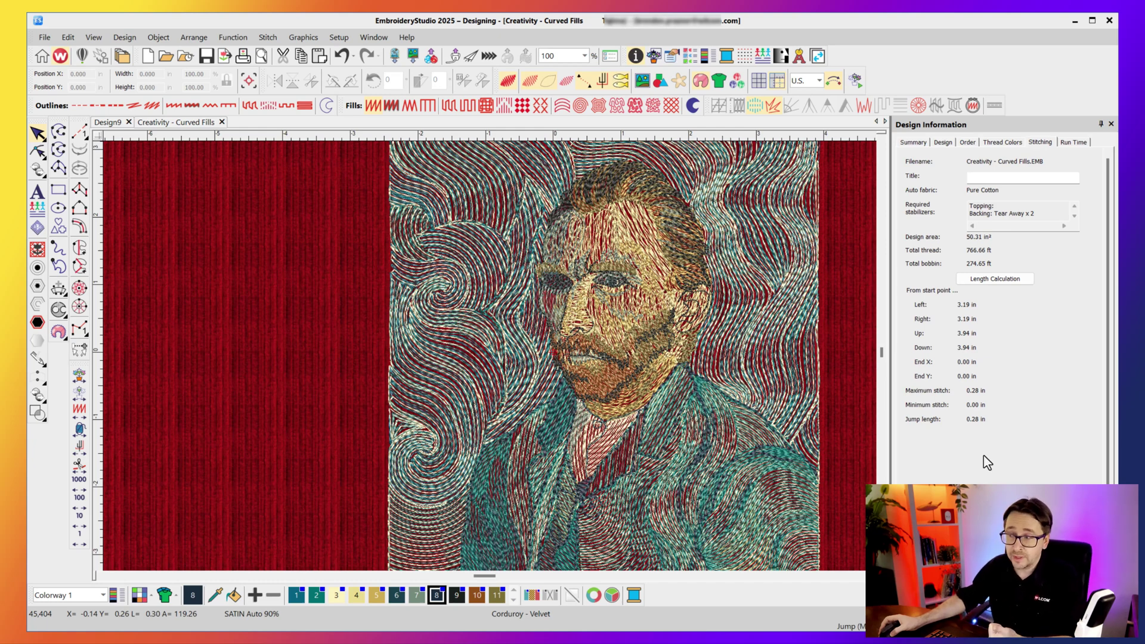
pyautogui.click(1072, 142)
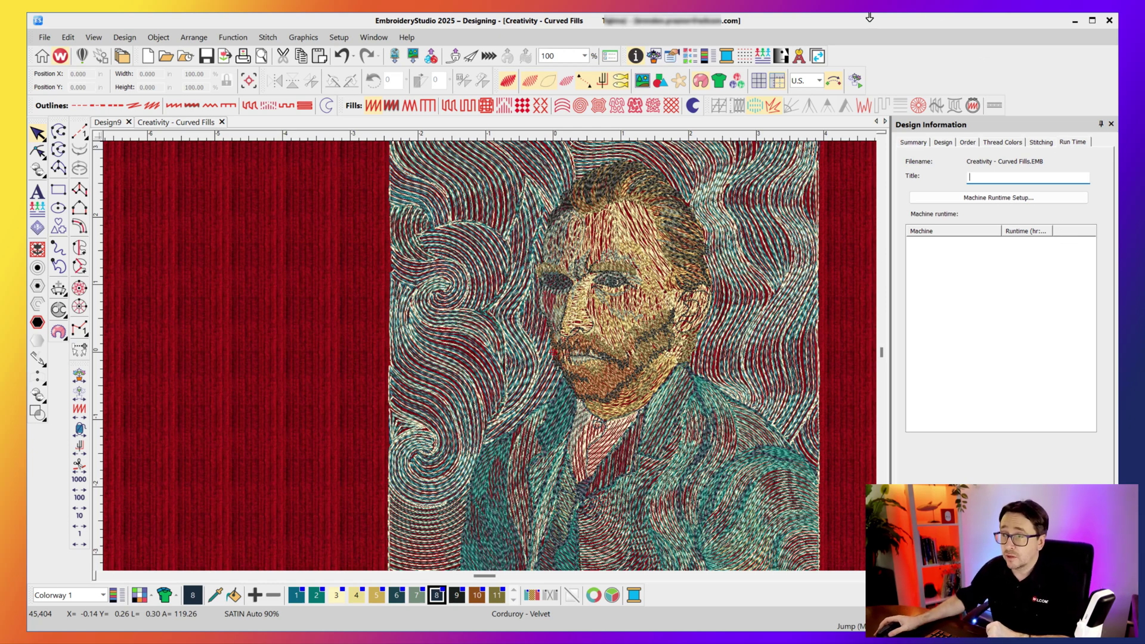
# Step: Replace Design Information with the Color-Object List and collapse all its color groups
pyautogui.click(688, 56)
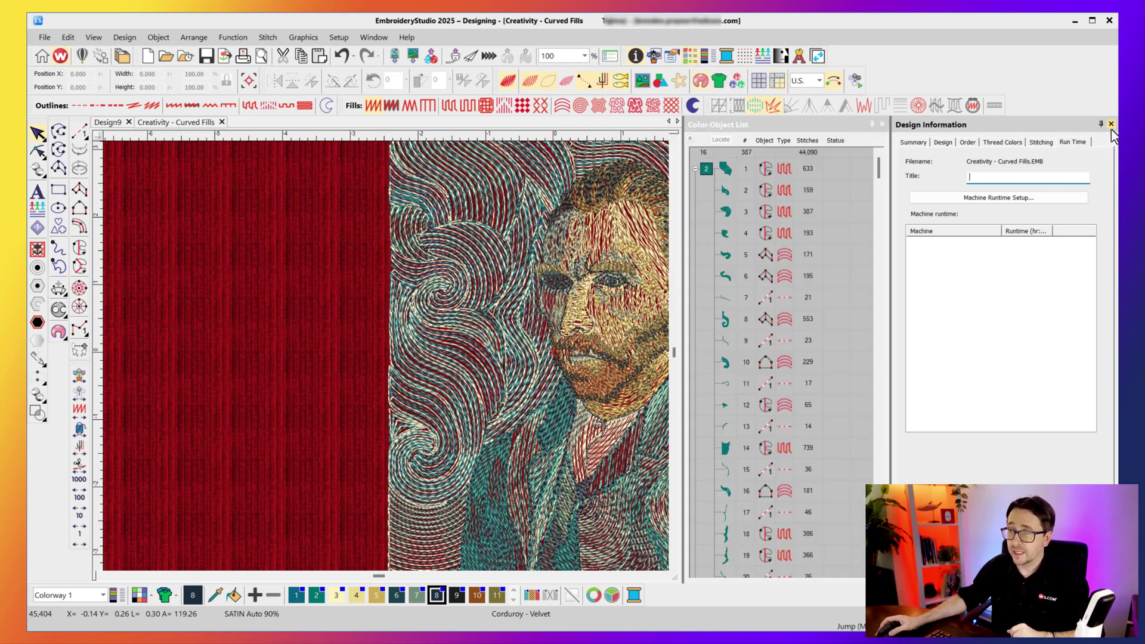
pyautogui.click(1112, 125)
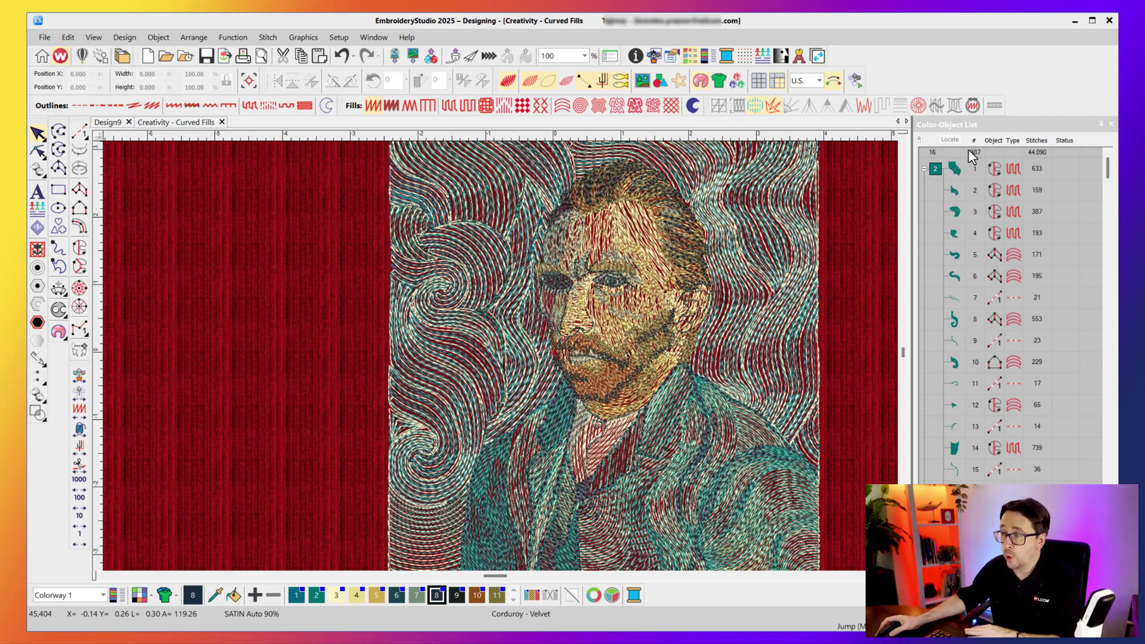
pyautogui.click(919, 138)
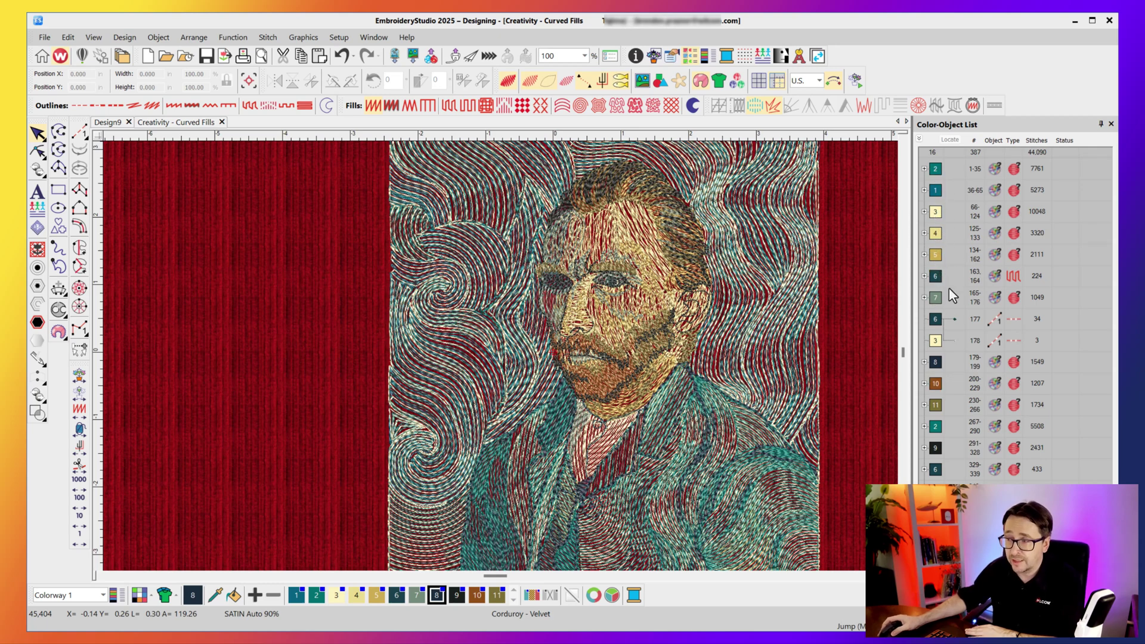
# Step: Expand the first color group, select objects 1 to 6 individually to locate them, reselect object 2 and collapse the group
pyautogui.click(924, 170)
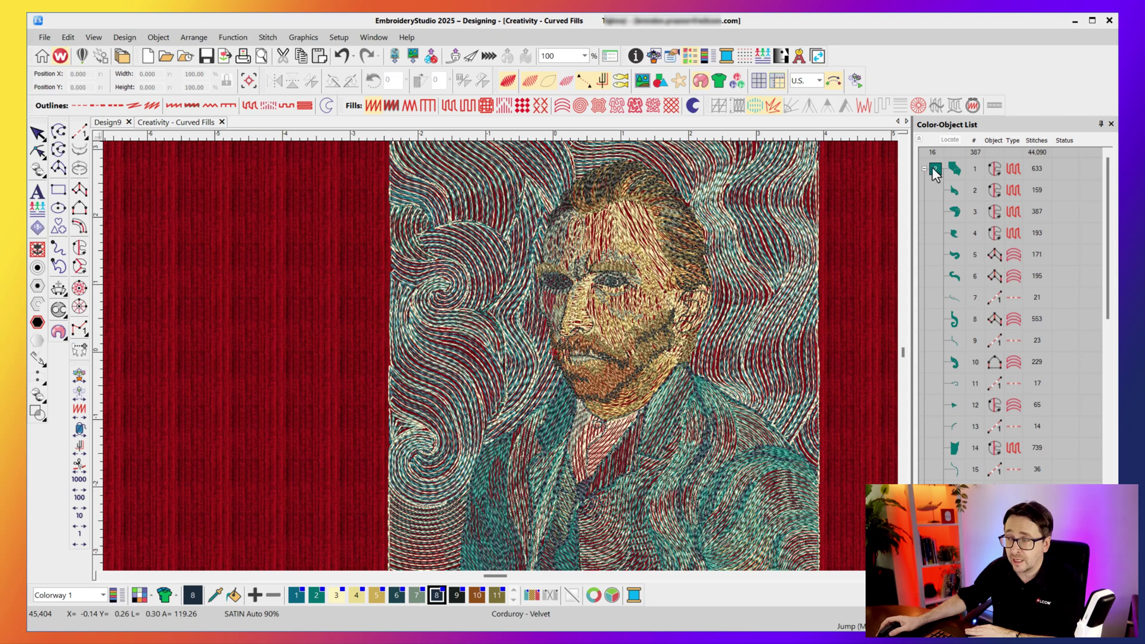
pyautogui.click(957, 173)
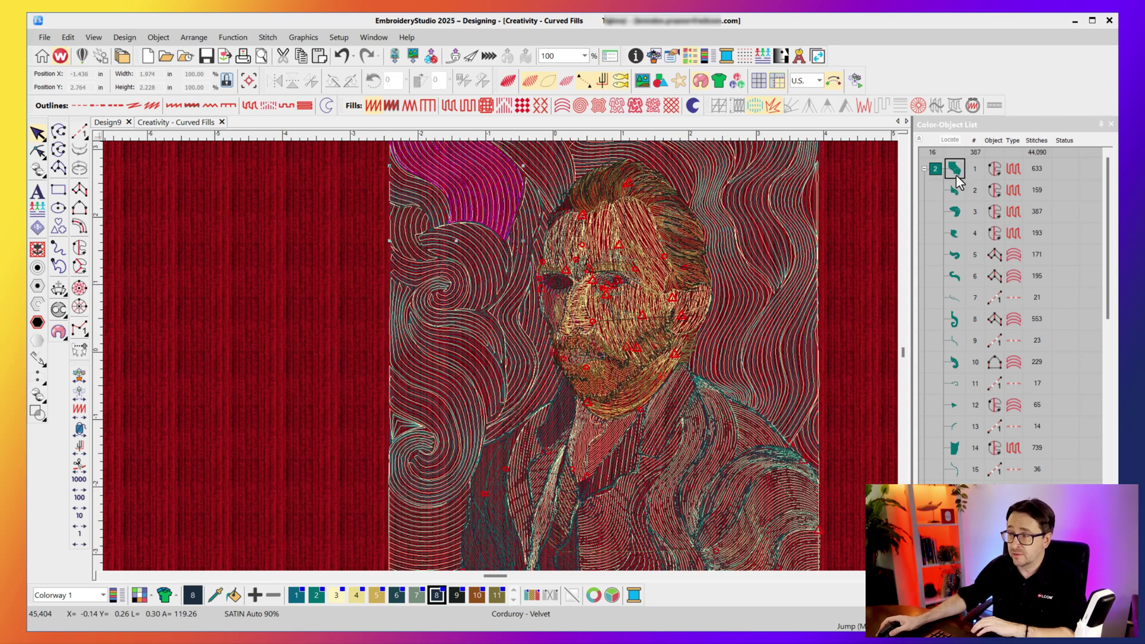
pyautogui.click(957, 191)
pyautogui.click(957, 214)
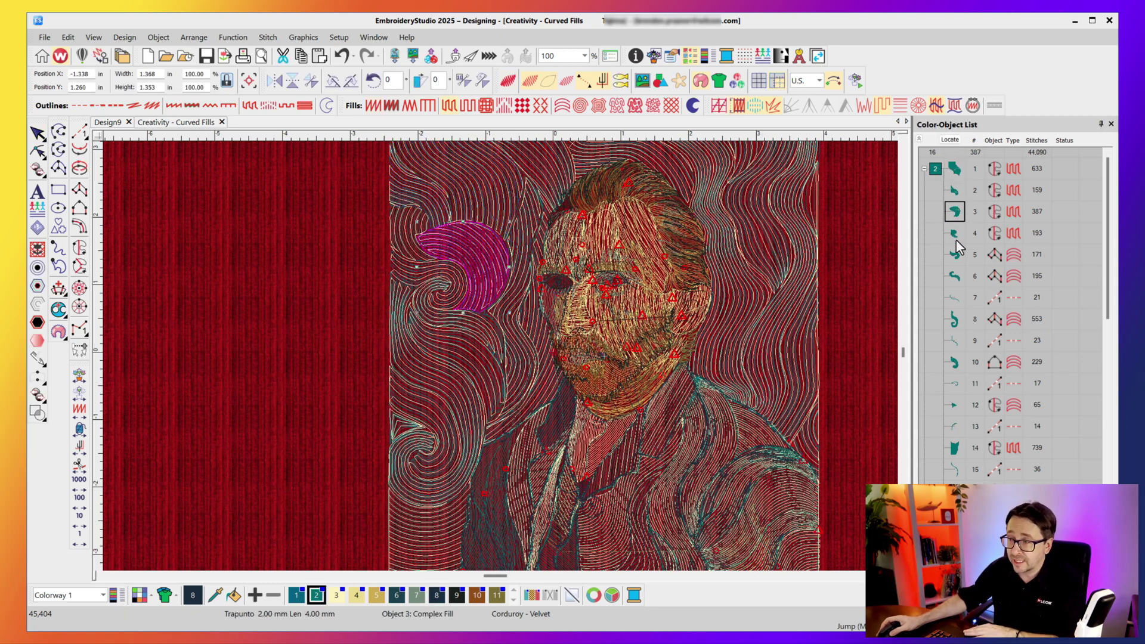
pyautogui.click(957, 240)
pyautogui.click(954, 257)
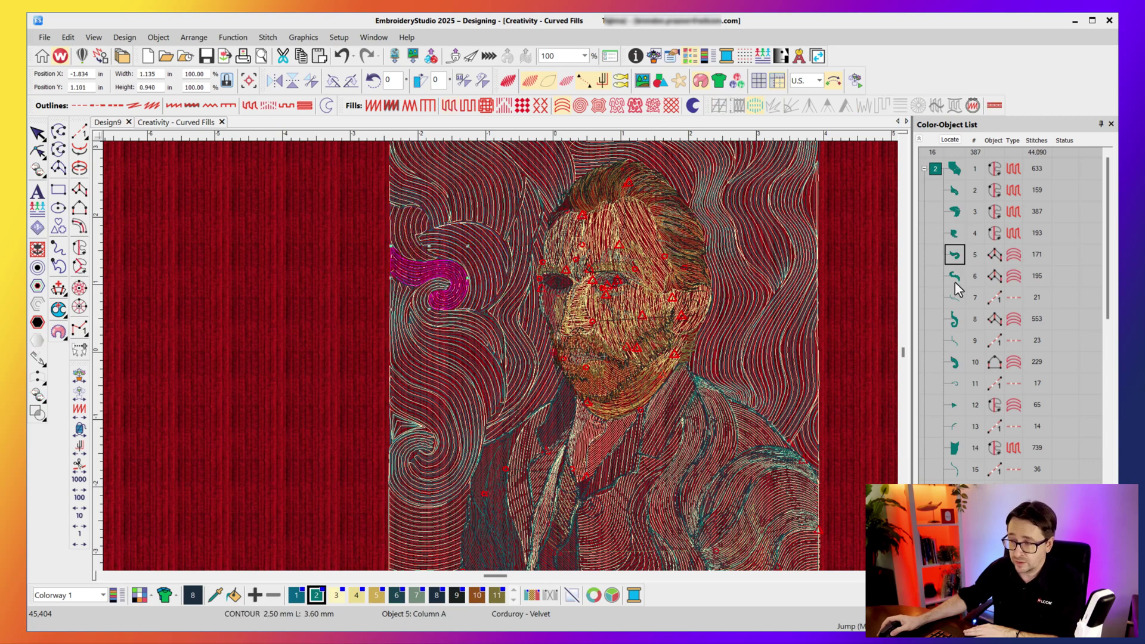
pyautogui.click(955, 279)
pyautogui.click(953, 190)
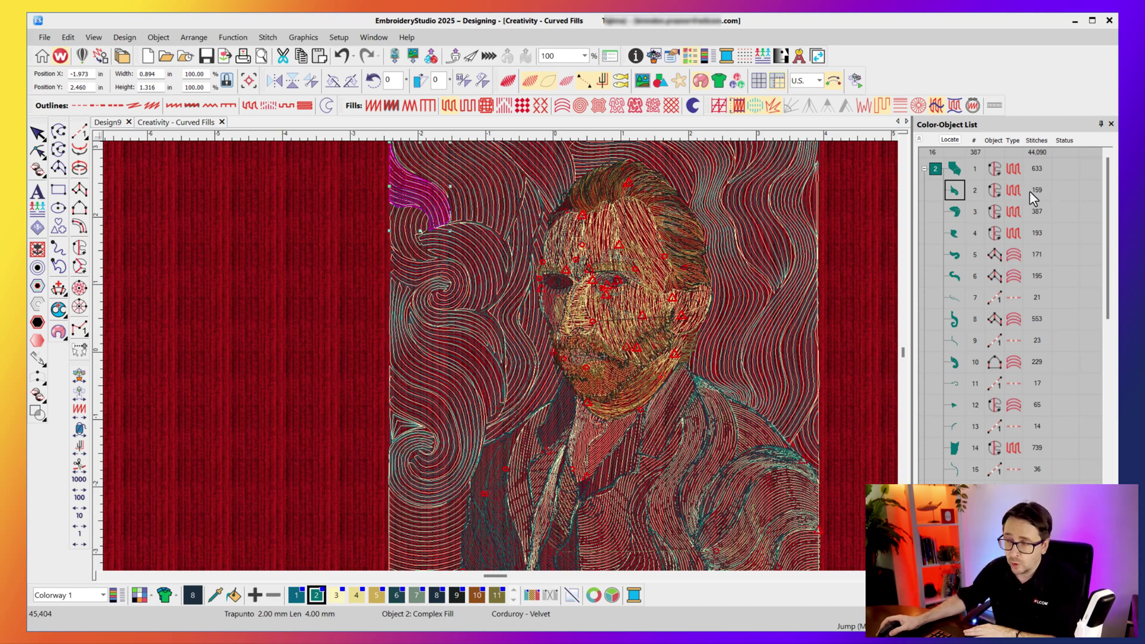
pyautogui.click(925, 170)
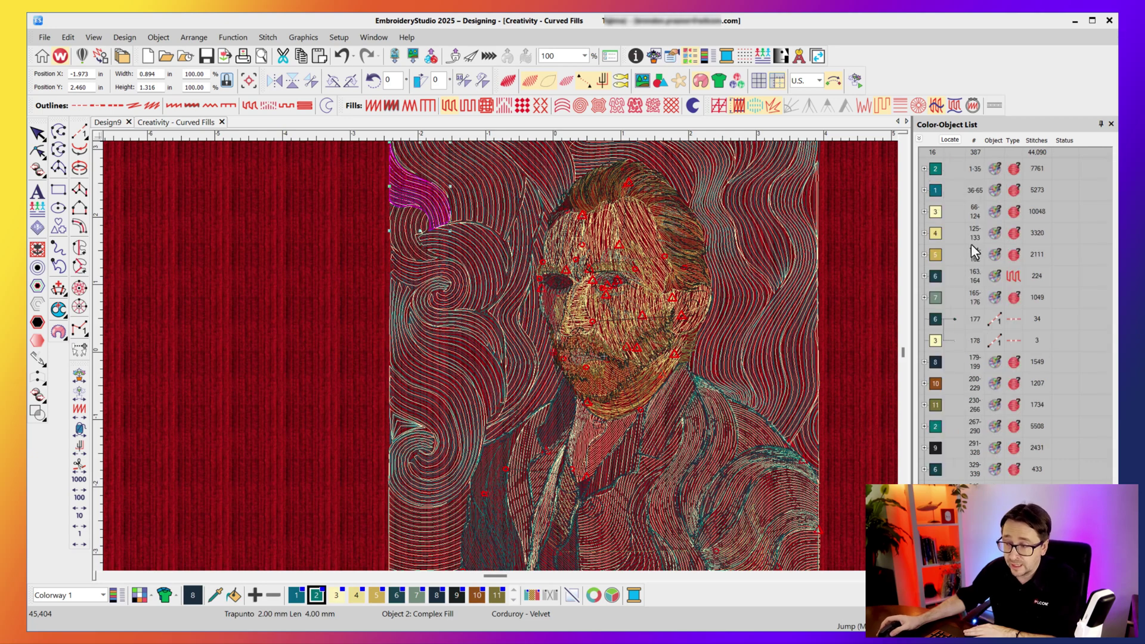
# Step: Move the color 9 group up to third place in the stitching sequence and deselect it
pyautogui.click(936, 449)
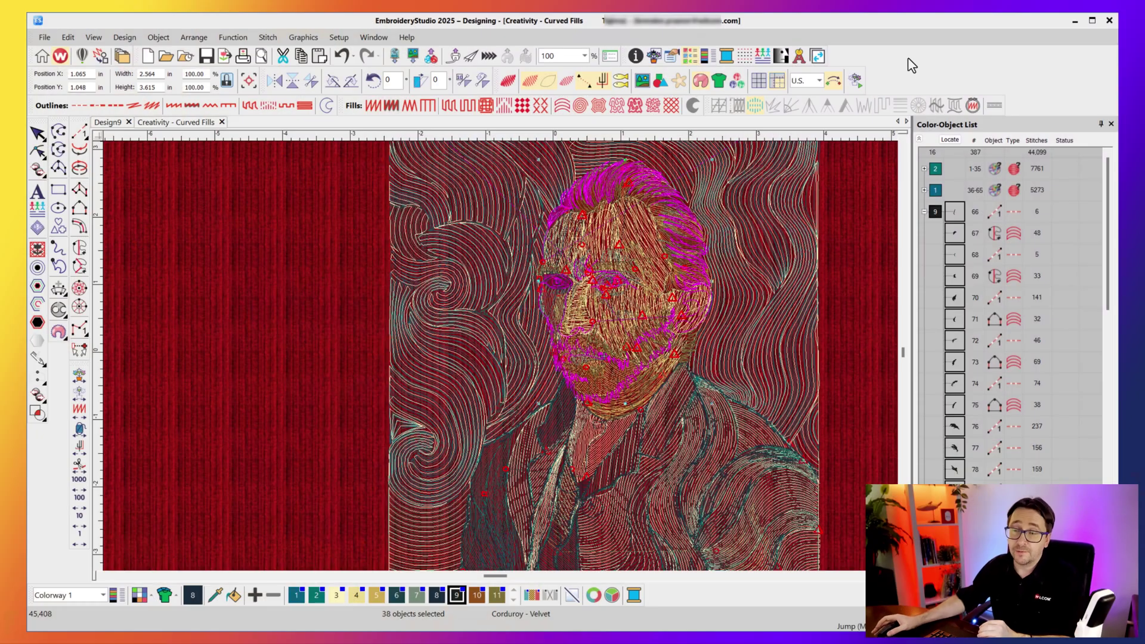
pyautogui.click(167, 255)
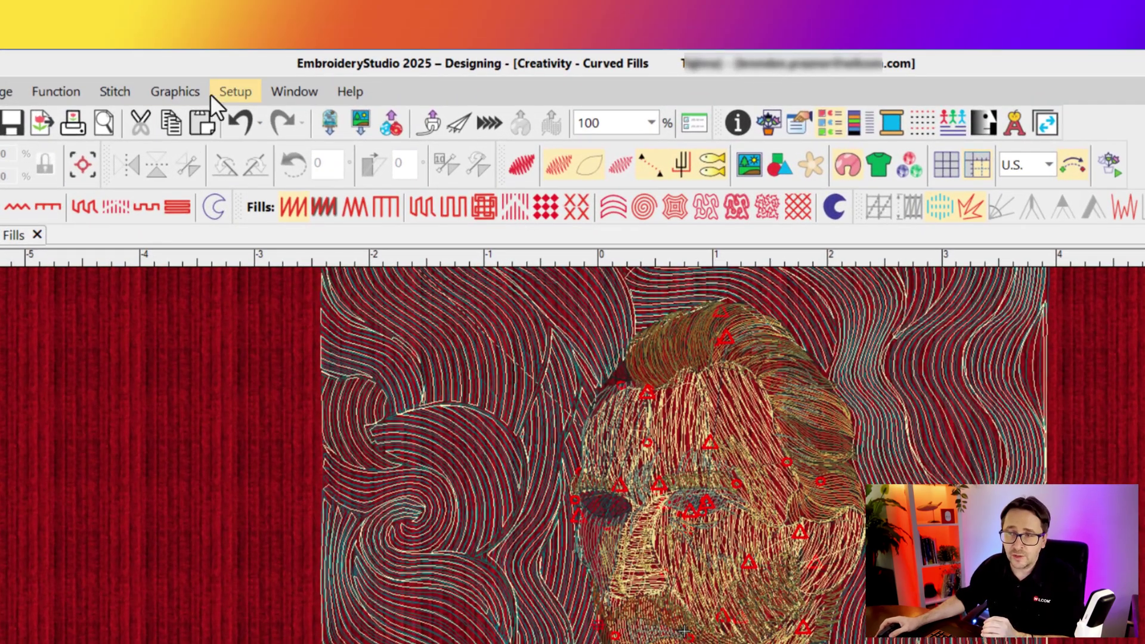
# Step: Open the program's Options dialog and move it over the middle of the design
pyautogui.click(226, 90)
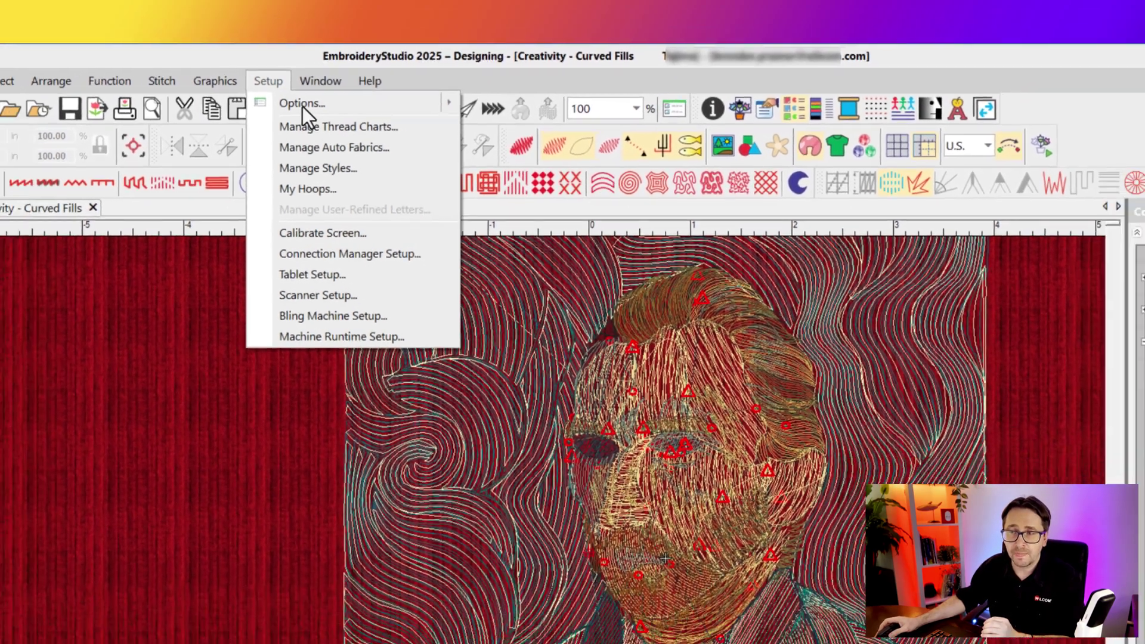
pyautogui.press('Escape')
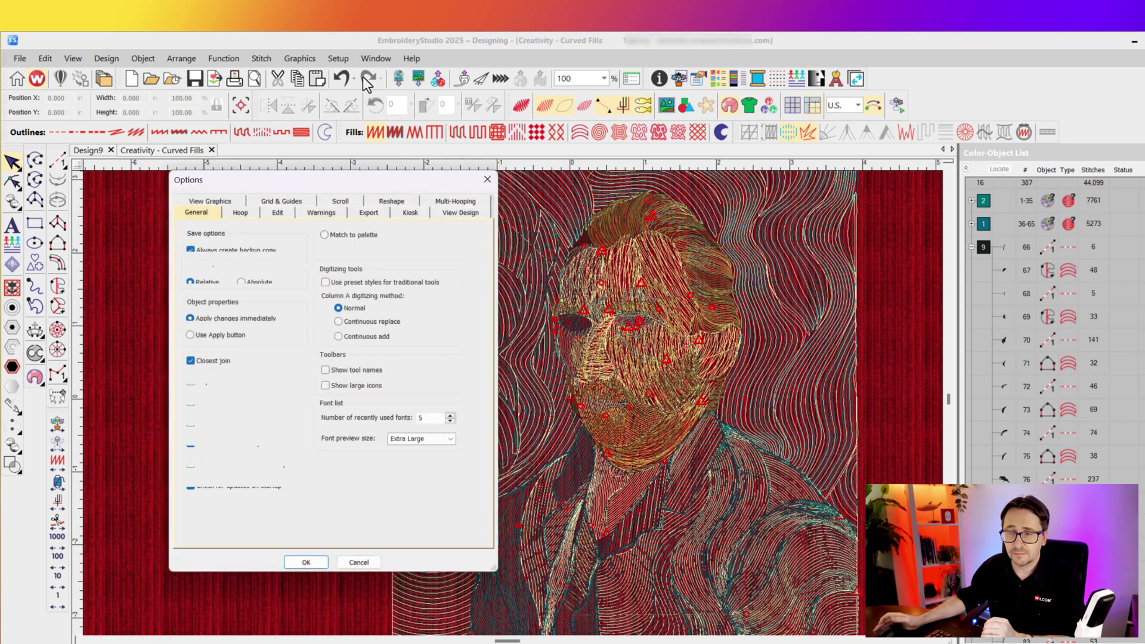
pyautogui.moveTo(349, 176); pyautogui.dragTo(560, 141)
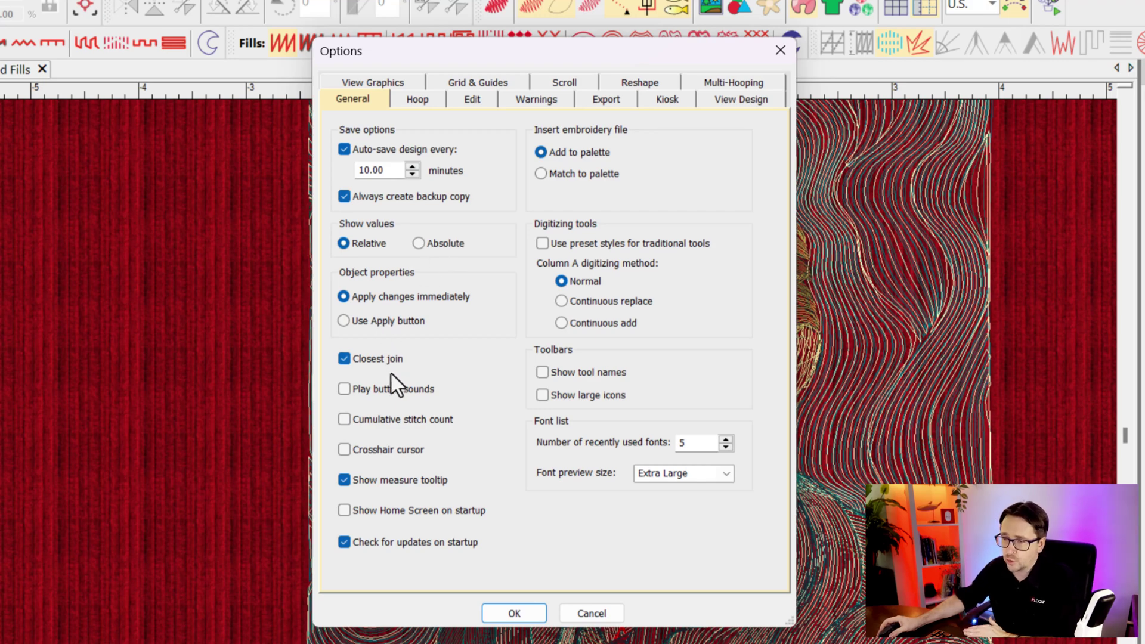
# Step: Review the Hoop, View Design, Reshape, Grid & Guides, View Graphics and General options, and close the dialog with OK
pyautogui.click(405, 98)
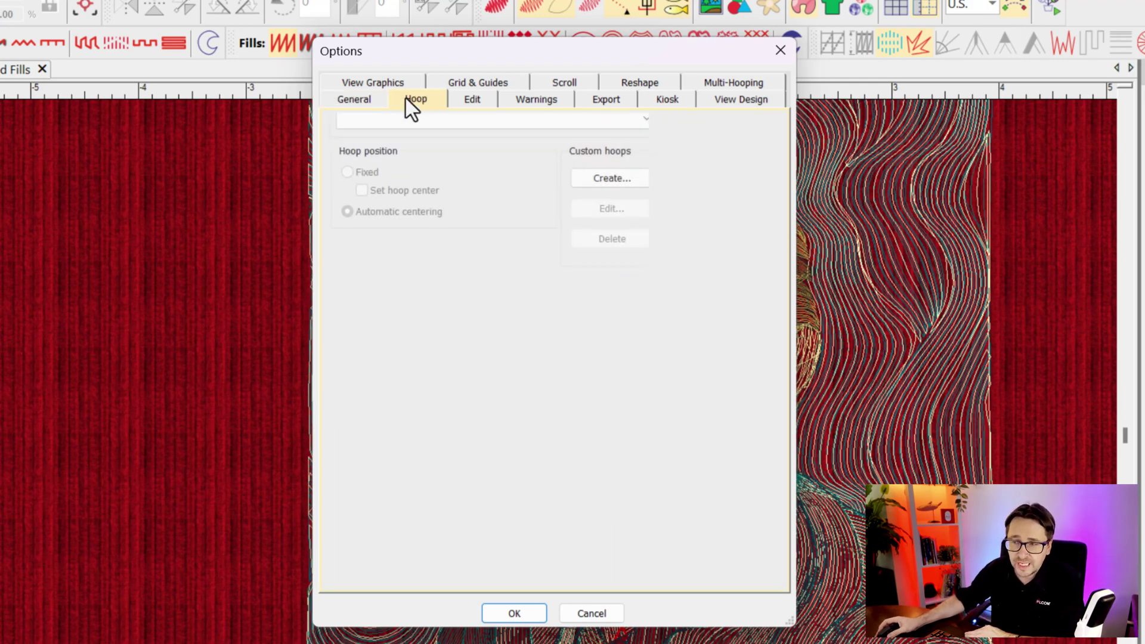
pyautogui.click(723, 100)
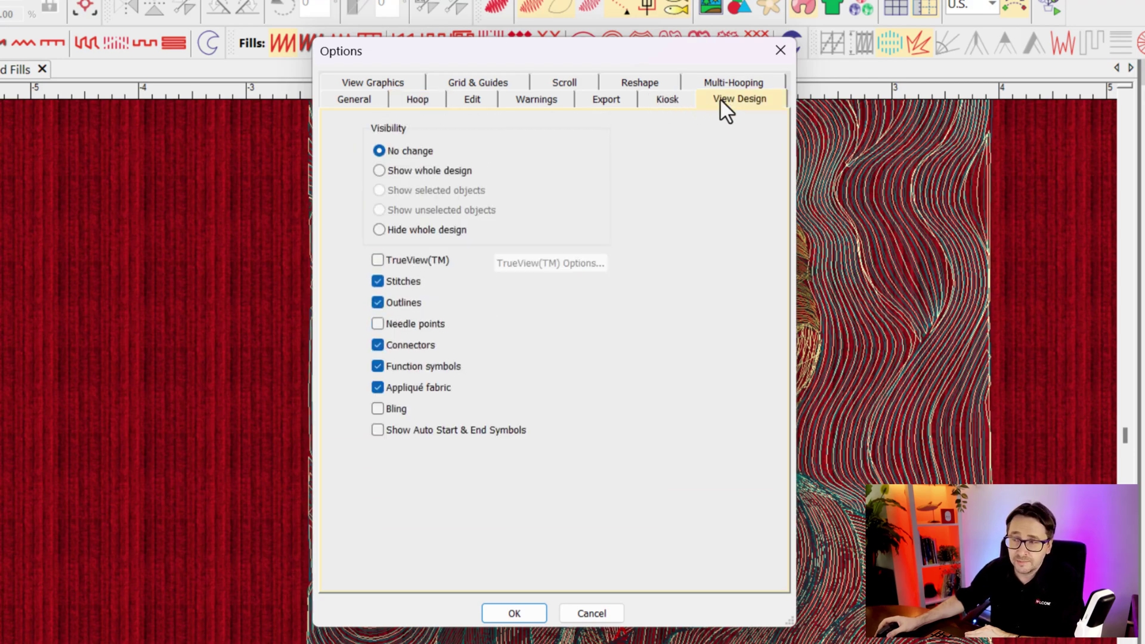
pyautogui.click(661, 84)
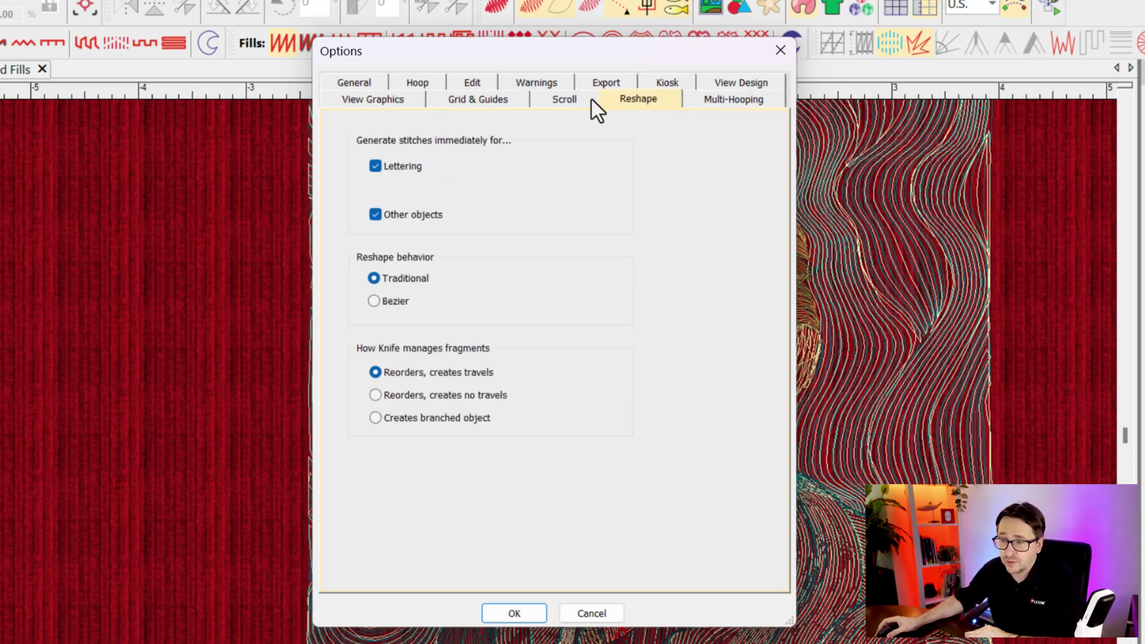
pyautogui.click(507, 98)
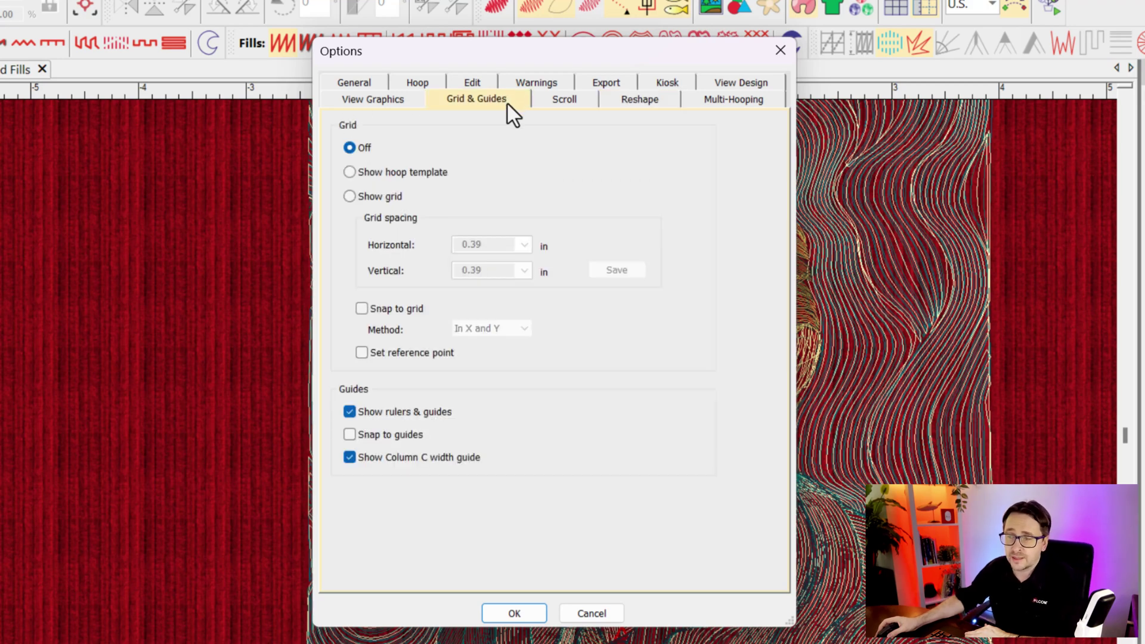
pyautogui.click(404, 103)
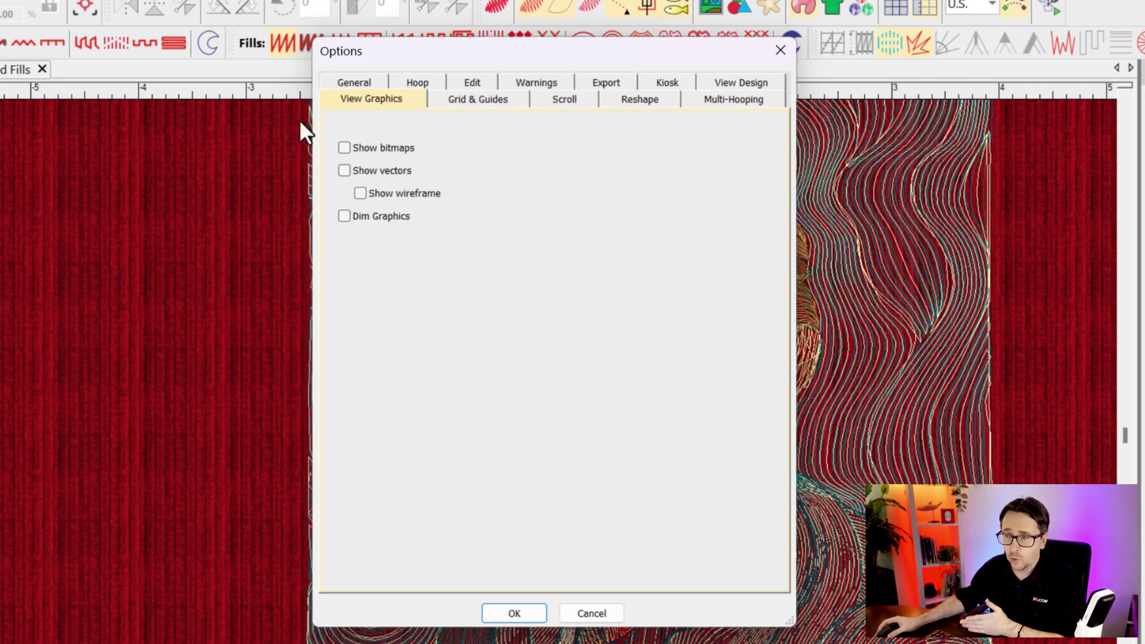
pyautogui.click(373, 78)
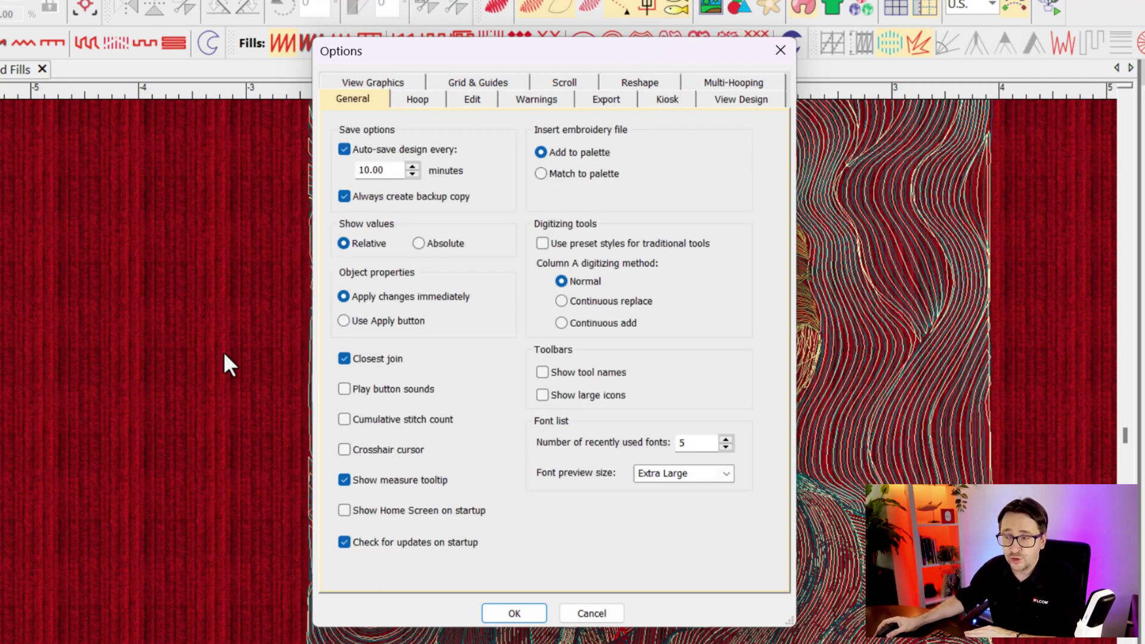
pyautogui.click(514, 612)
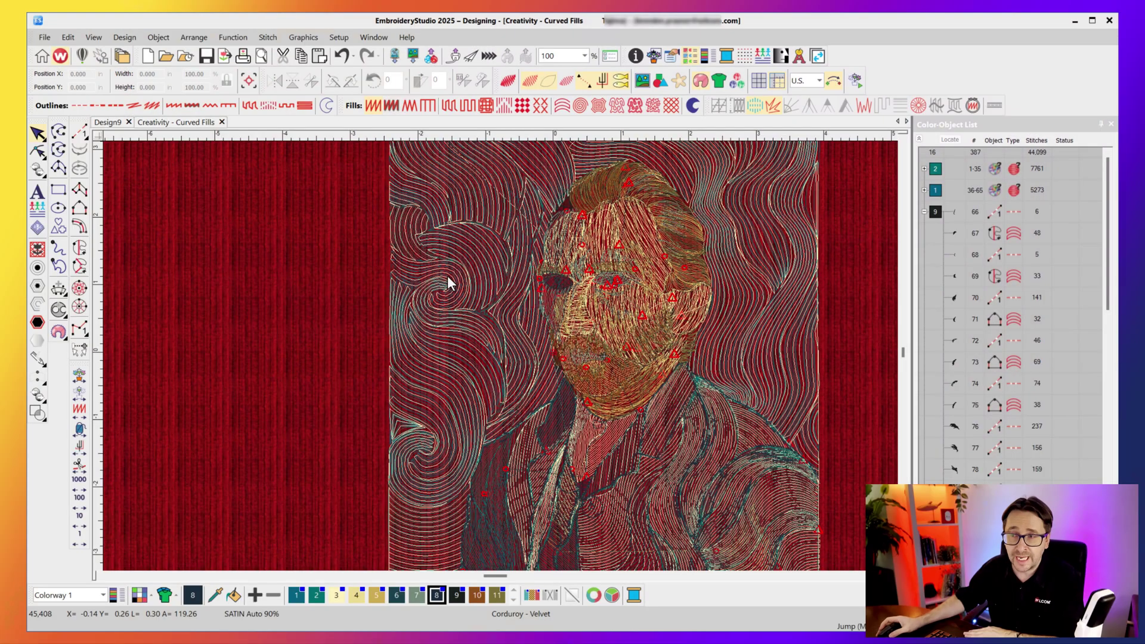
# Step: Open the online Product Help in the browser and search it for "lettering spacing"
pyautogui.click(410, 38)
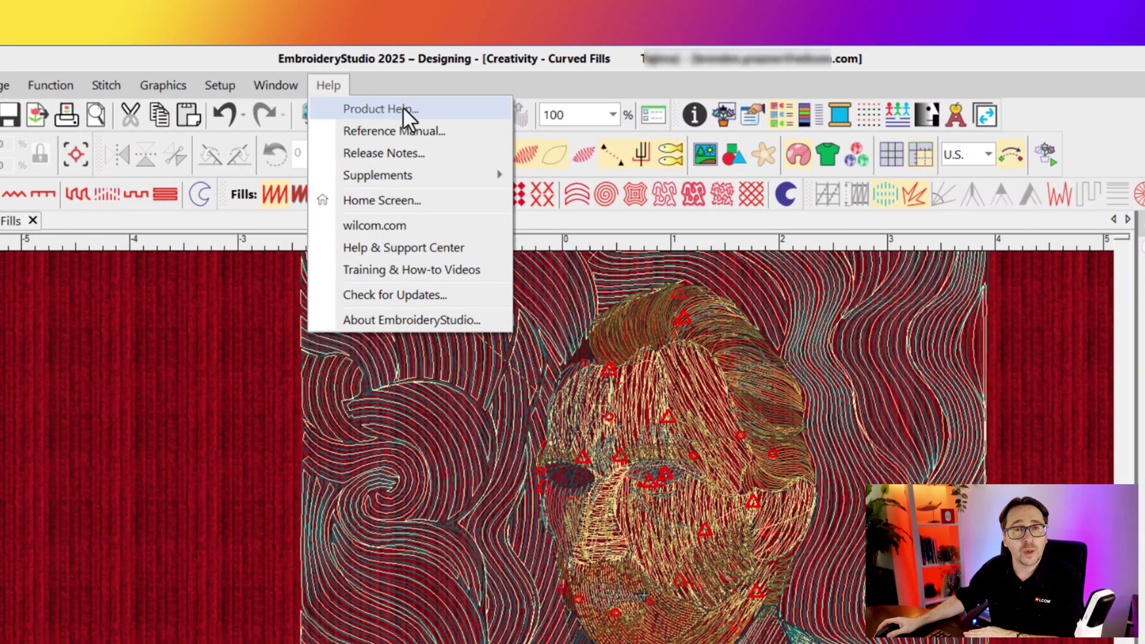
pyautogui.click(403, 108)
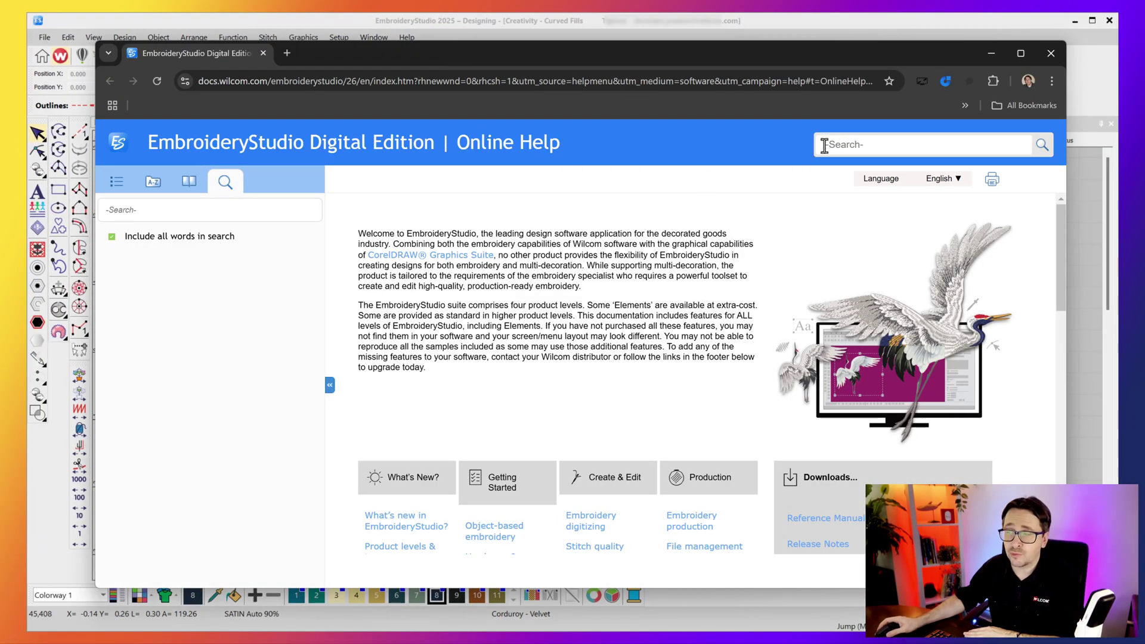
pyautogui.click(825, 146)
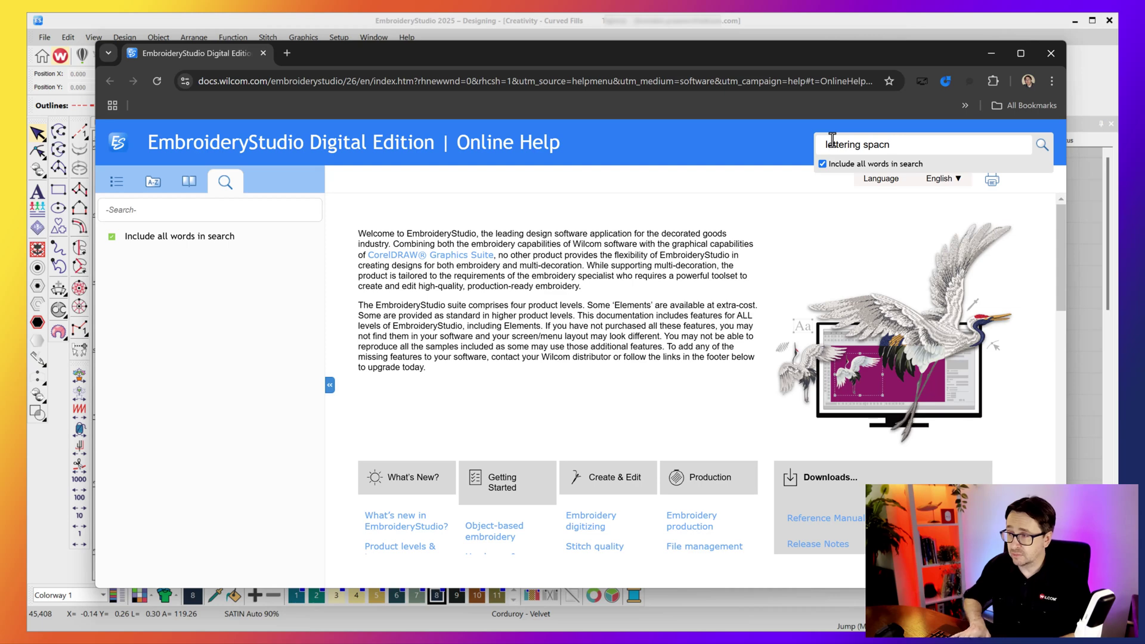
pyautogui.write('lettering spacing')
pyautogui.press('Return')
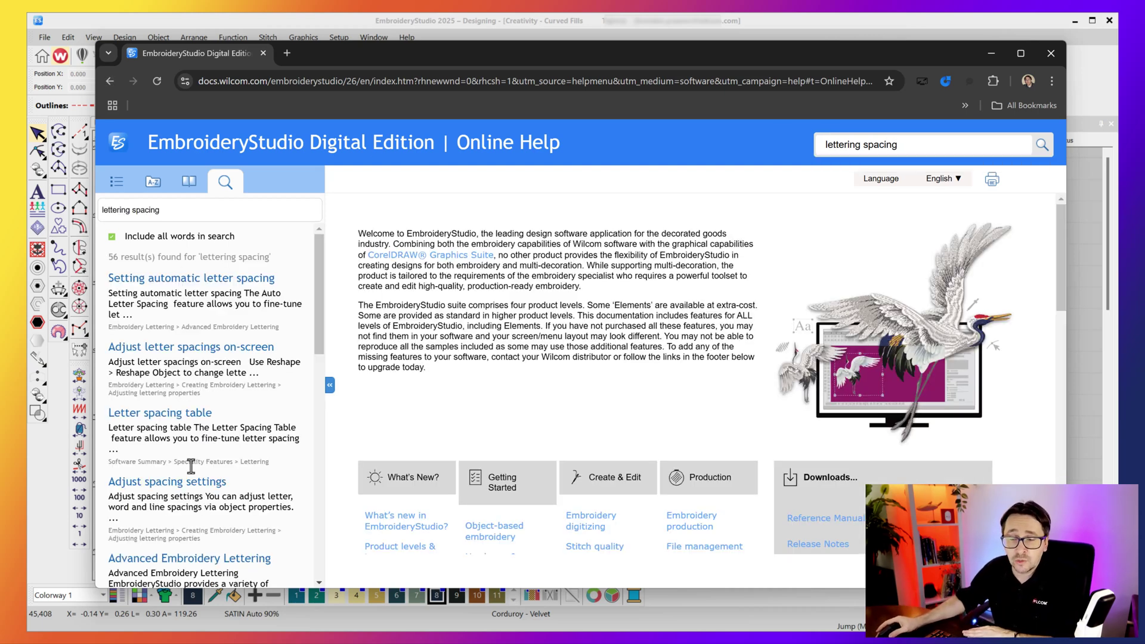
# Step: Open the help topic "Adjust letter spacings on-screen" and read it through to the related topics
pyautogui.click(167, 358)
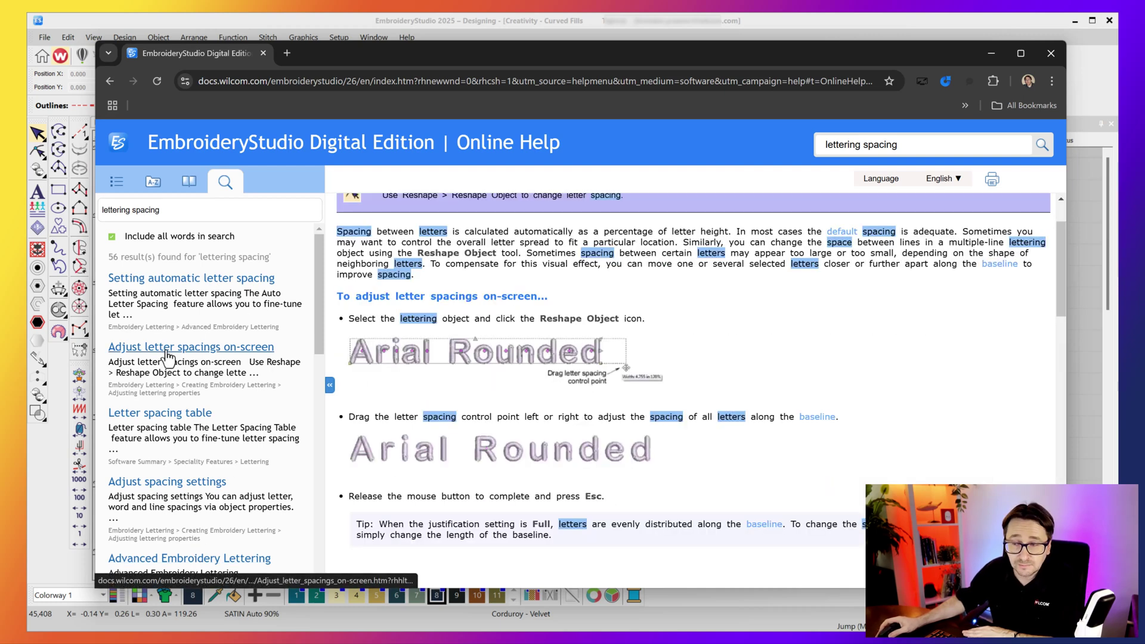
pyautogui.moveTo(1061, 244); pyautogui.dragTo(1061, 389)
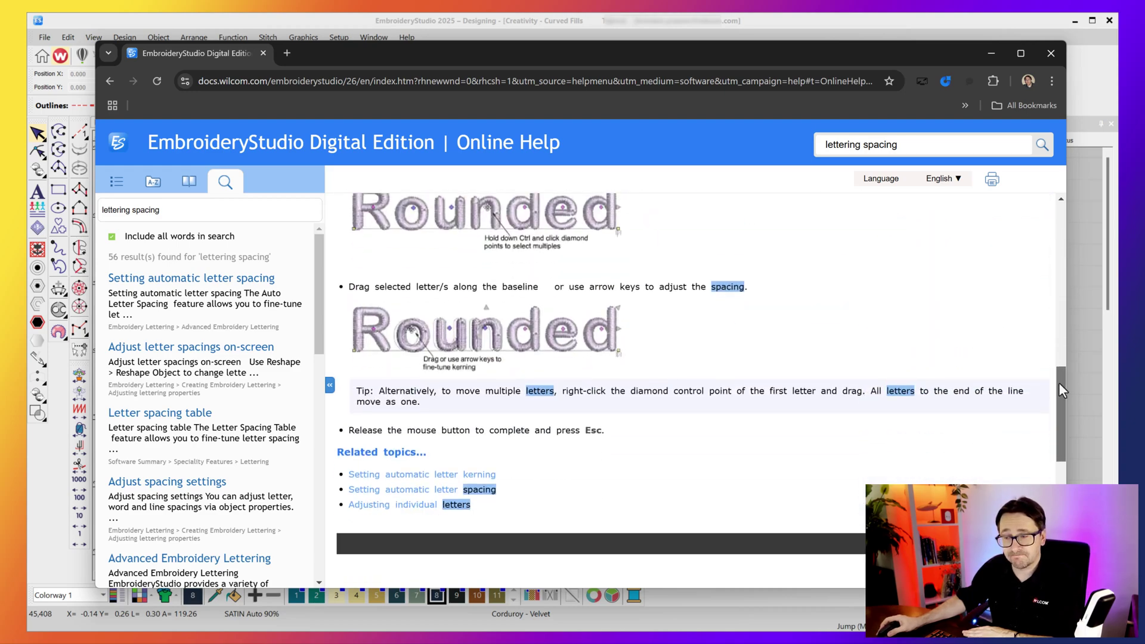